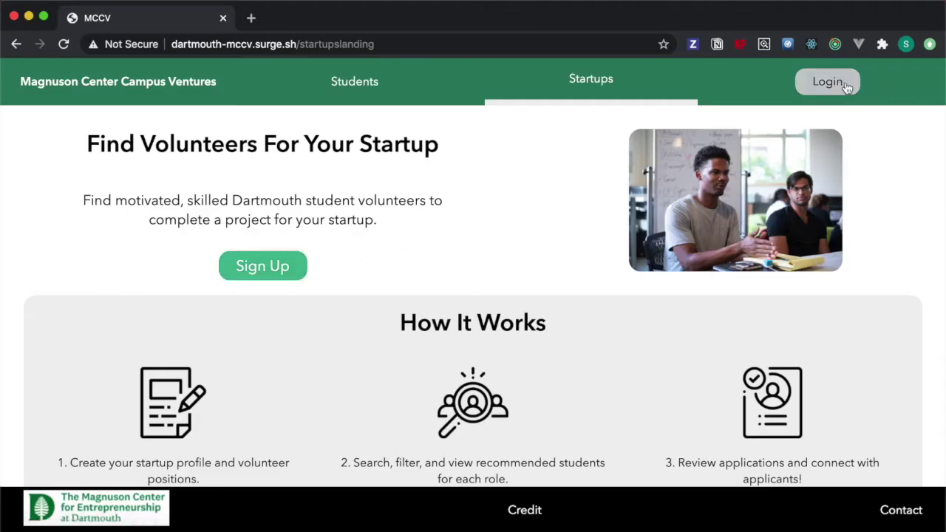
Step: Submit a new Startup account sign-up with an email address and password
click(845, 86)
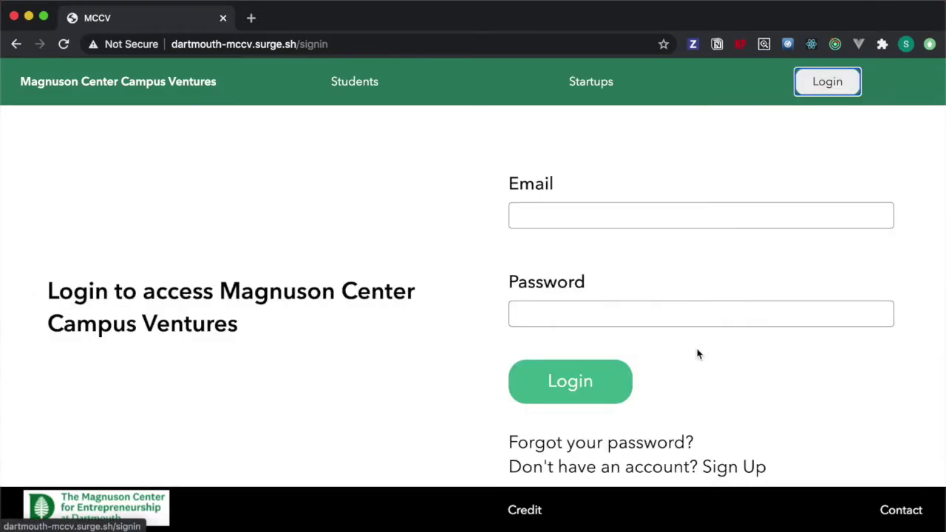
click(717, 473)
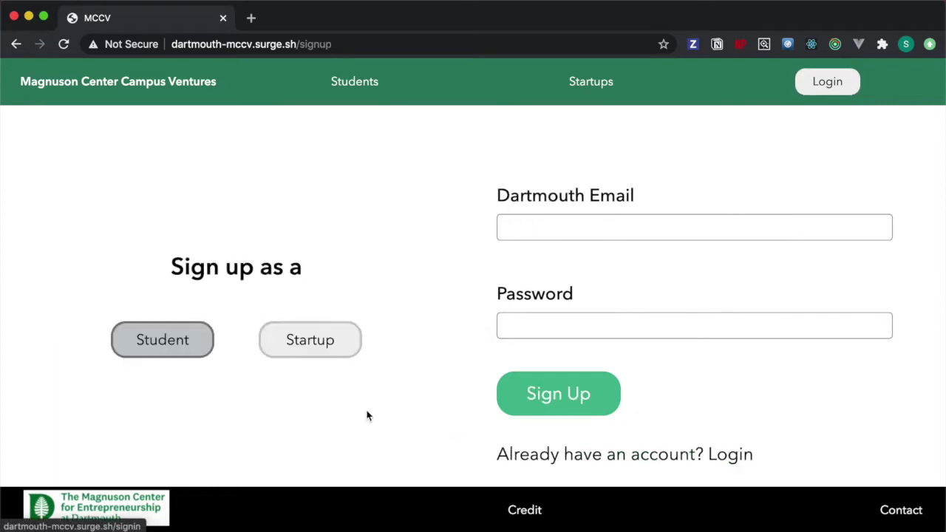
click(338, 352)
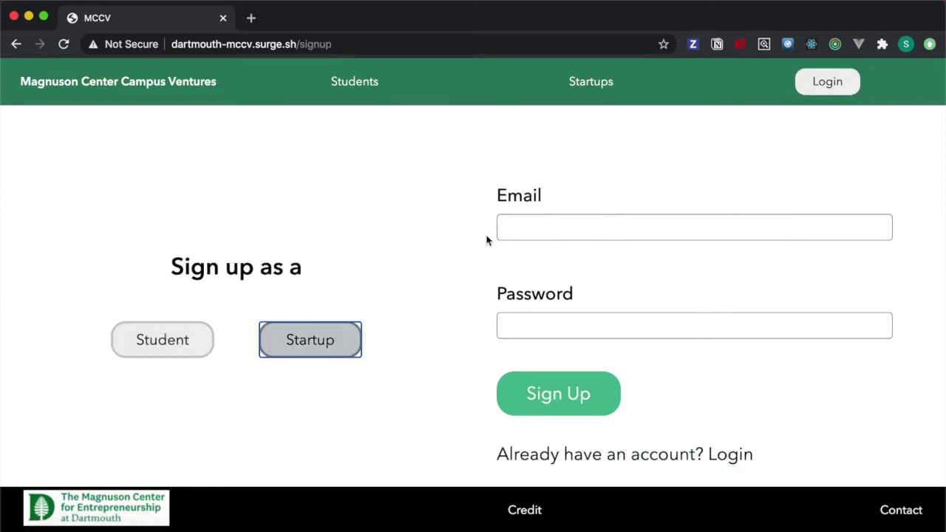
click(521, 232)
text(@gmail.com)
key(Tab)
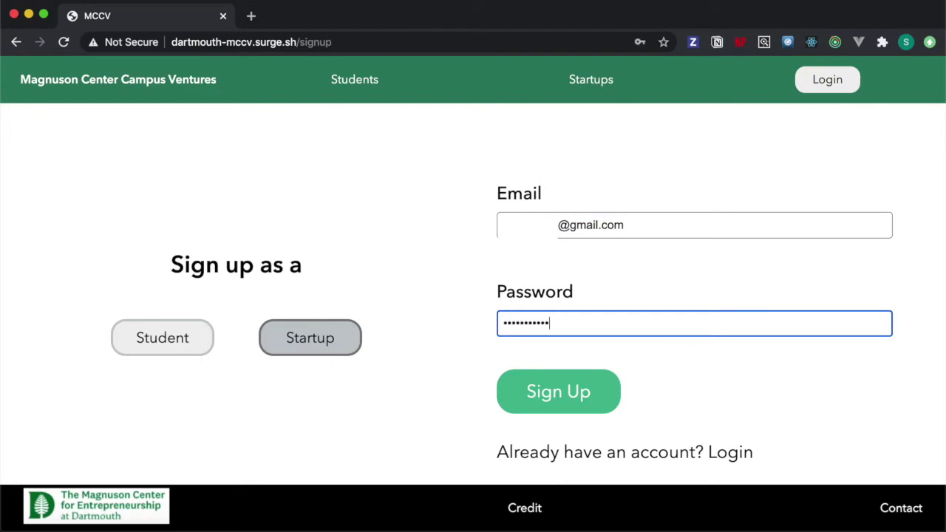
click(585, 379)
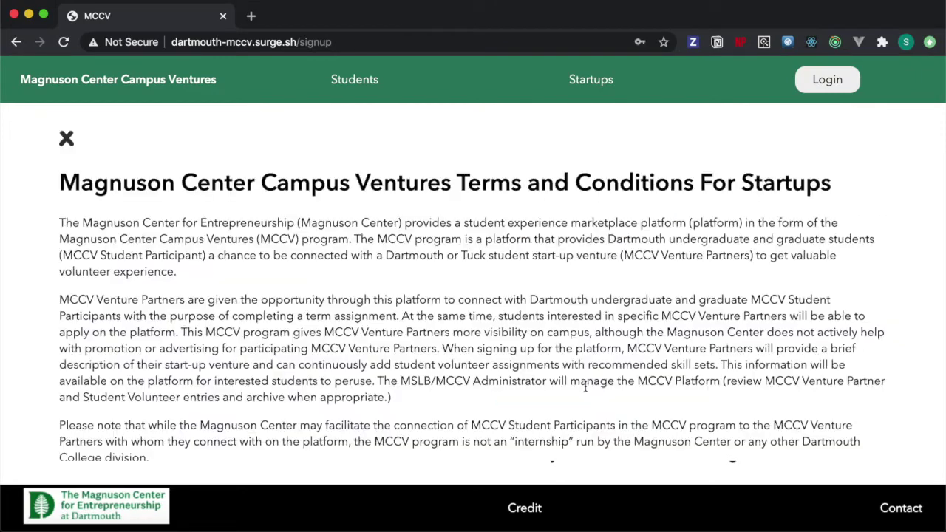
Step: Sign the startup terms with the founder's name, accept them, and follow the emailed sign-in link
scroll(586, 386, down, 10)
click(564, 347)
text(Ex)
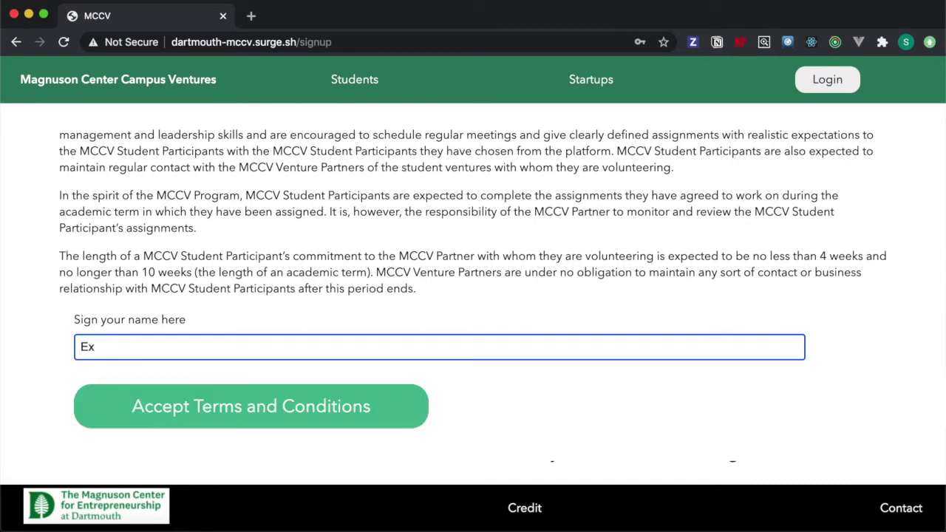
text(ample Startup Founder's N)
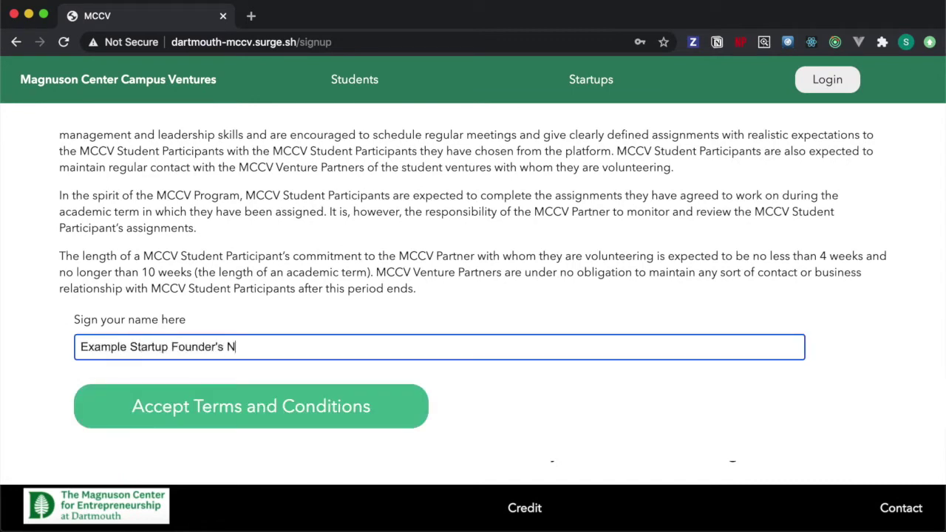
text(ame)
click(386, 406)
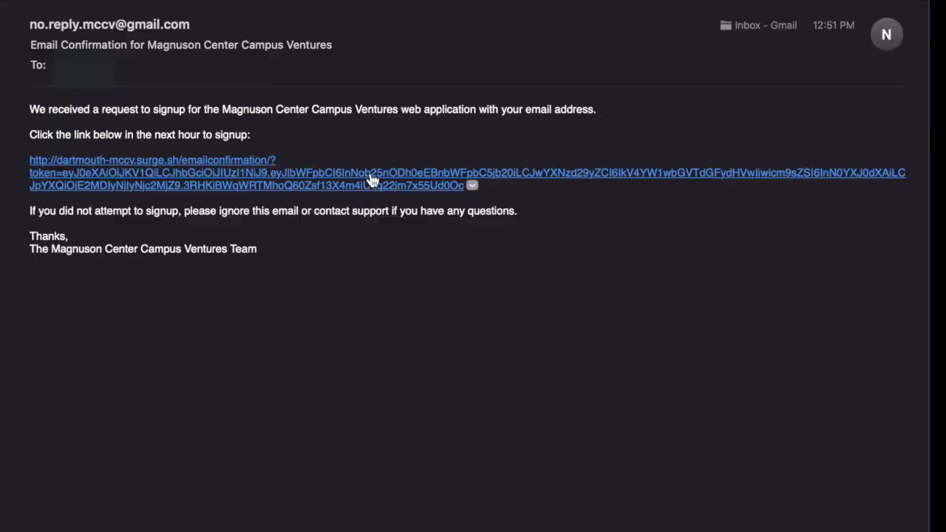
click(369, 180)
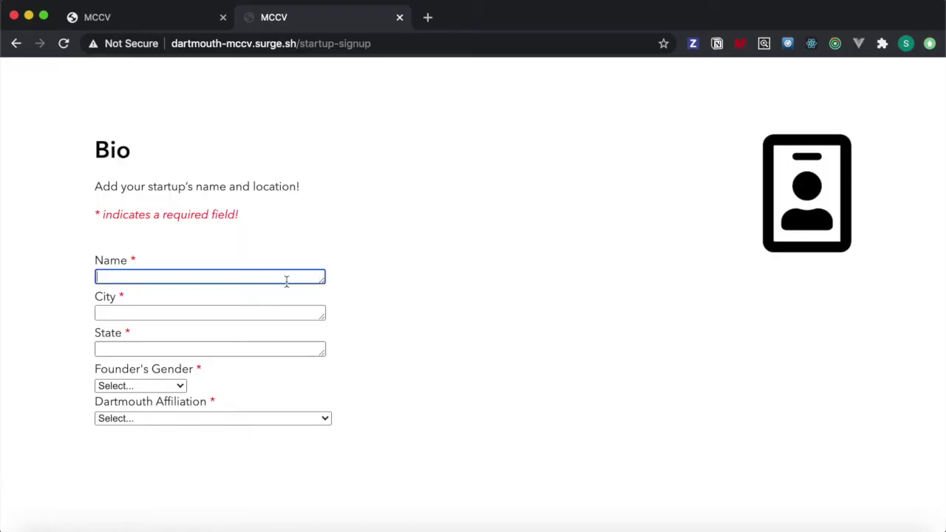
Step: Fill the Bio with Example Startup's Name, Example Startup's City, NH, Female and Dartmouth College
text(ple Startup's Name)
click(260, 307)
text(Example Startup's City)
click(248, 352)
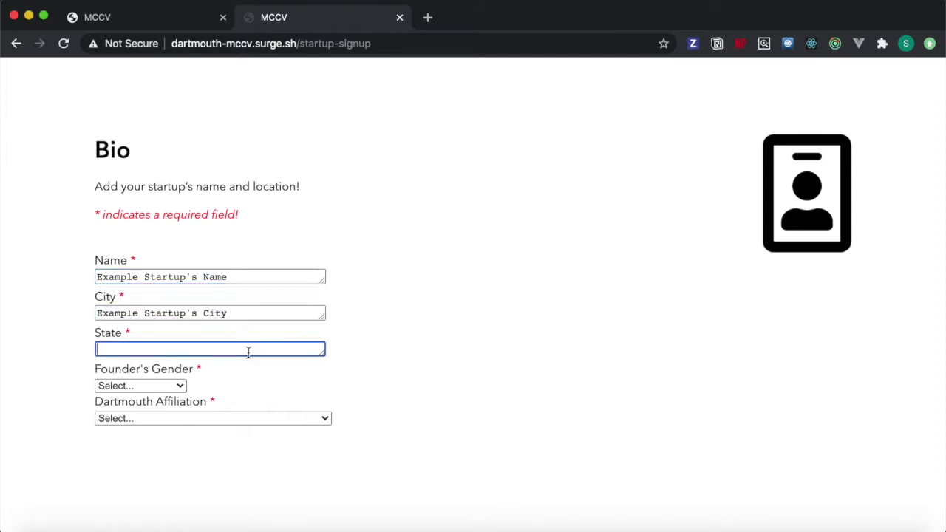
text(NH)
click(177, 386)
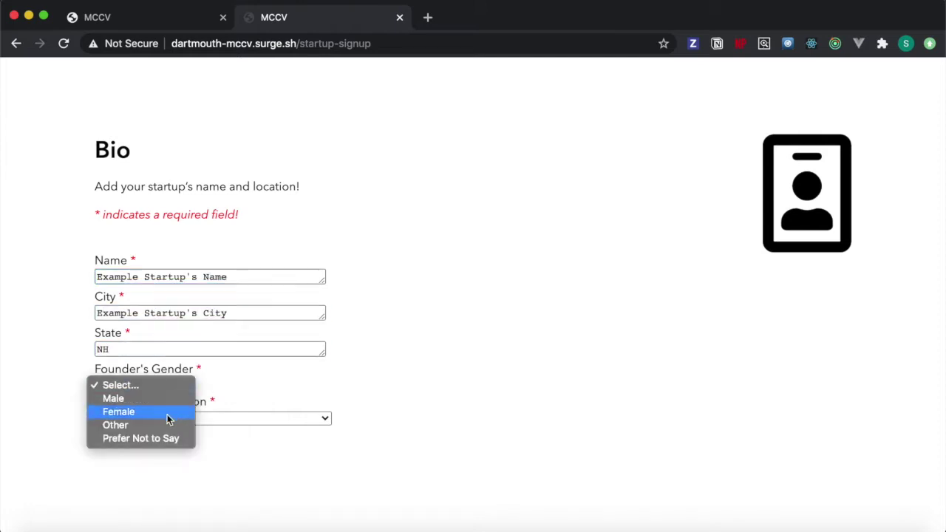
click(171, 414)
click(187, 419)
click(190, 431)
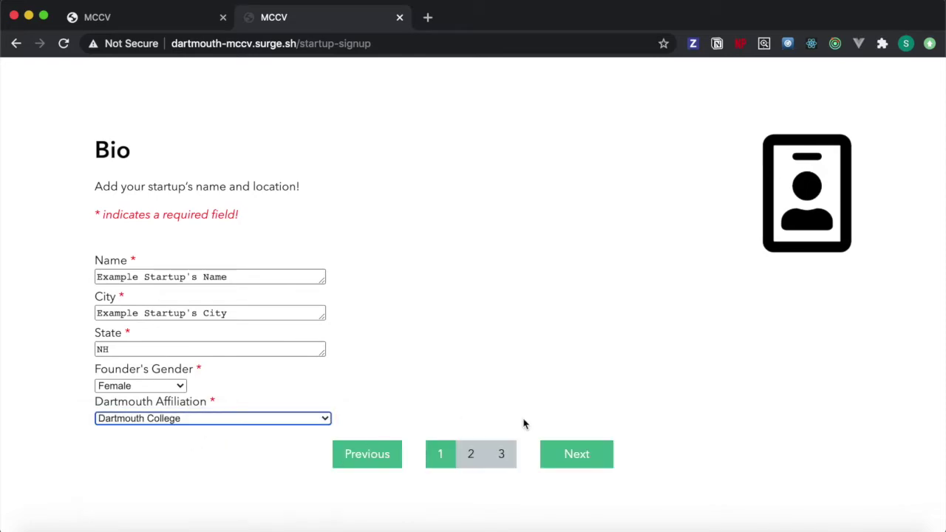
Step: Move to the Description step and start typing the startup description
click(577, 456)
click(210, 321)
text(Example Startup)
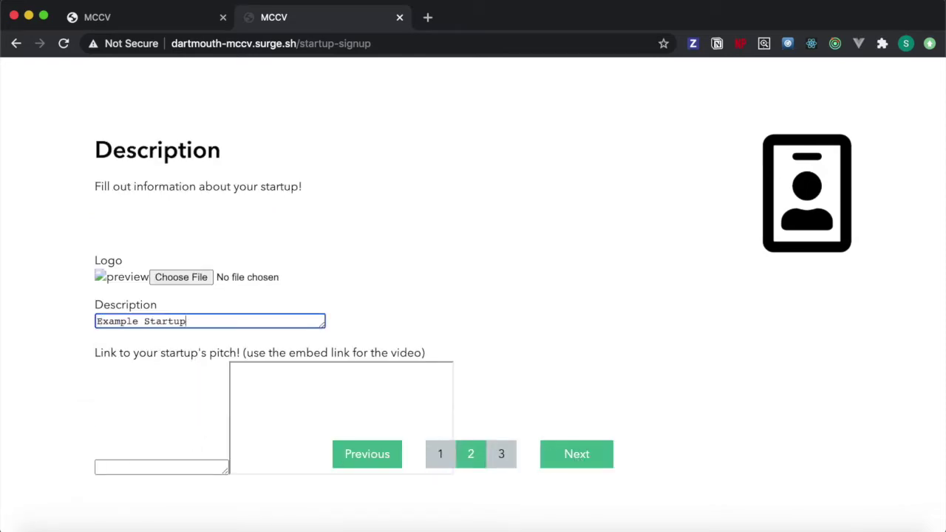
text(script)
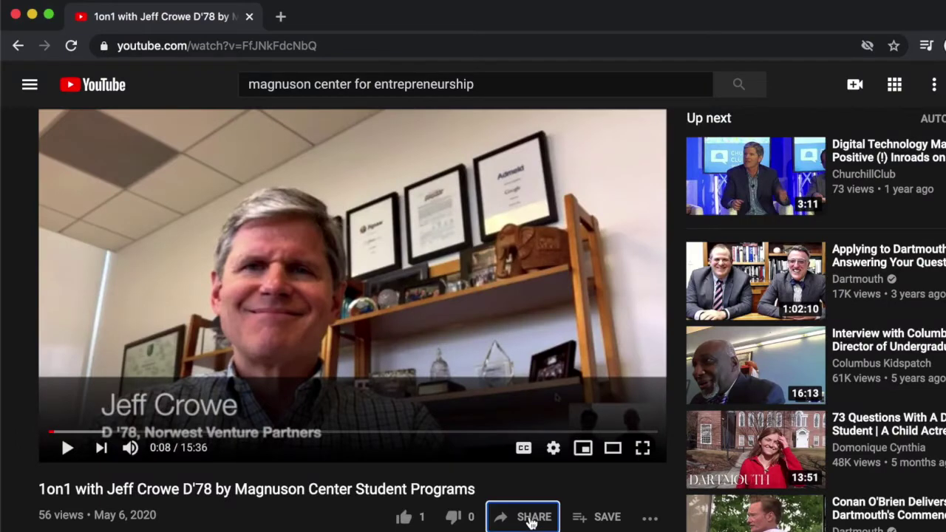
Step: Copy the YouTube video's embed src URL and paste it into the startup's pitch-link field
click(530, 517)
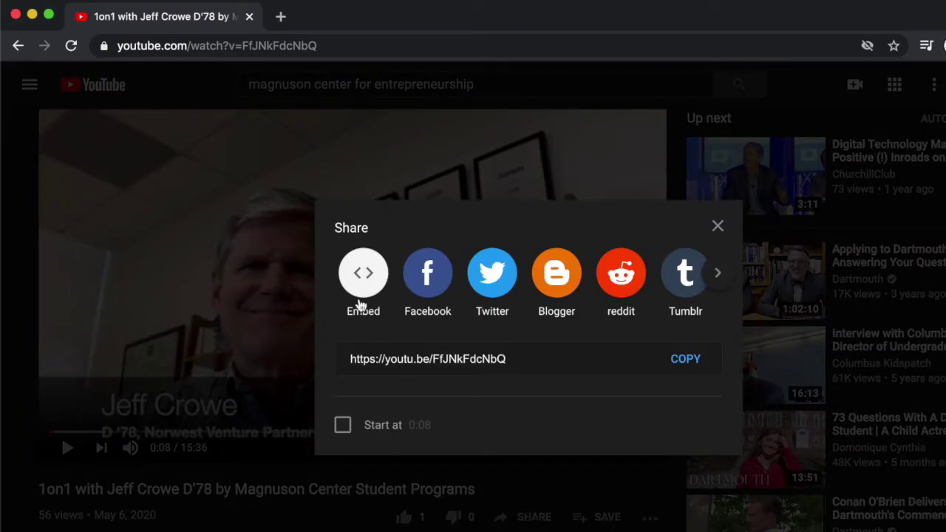
click(362, 275)
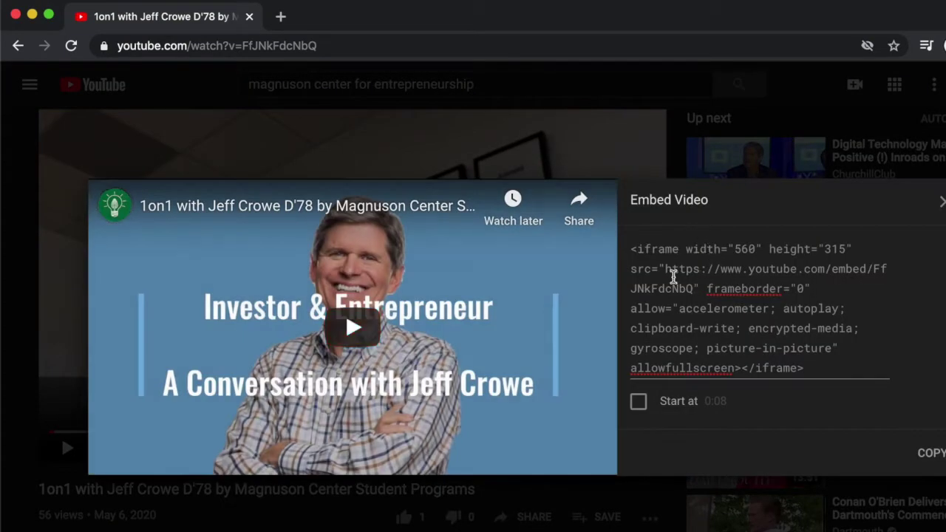
drag(667, 269, 693, 288)
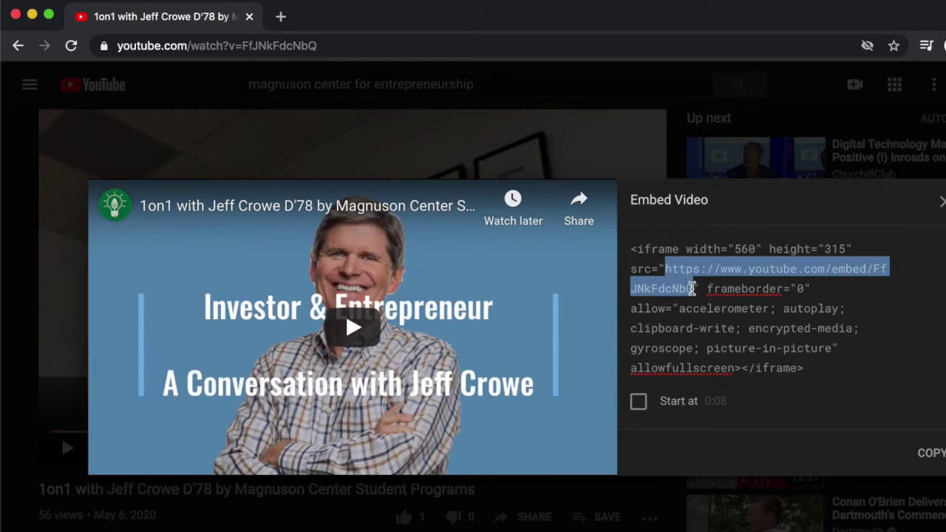
key(super+c)
key(super+Tab)
key(super+v)
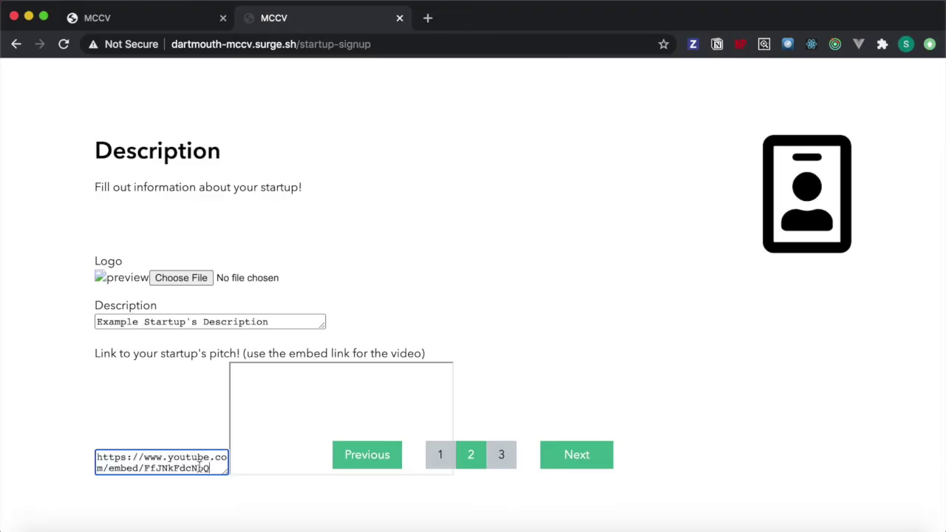
Step: On the Industries step, add Tech, Engineering and Social Entrepreneurship
click(580, 456)
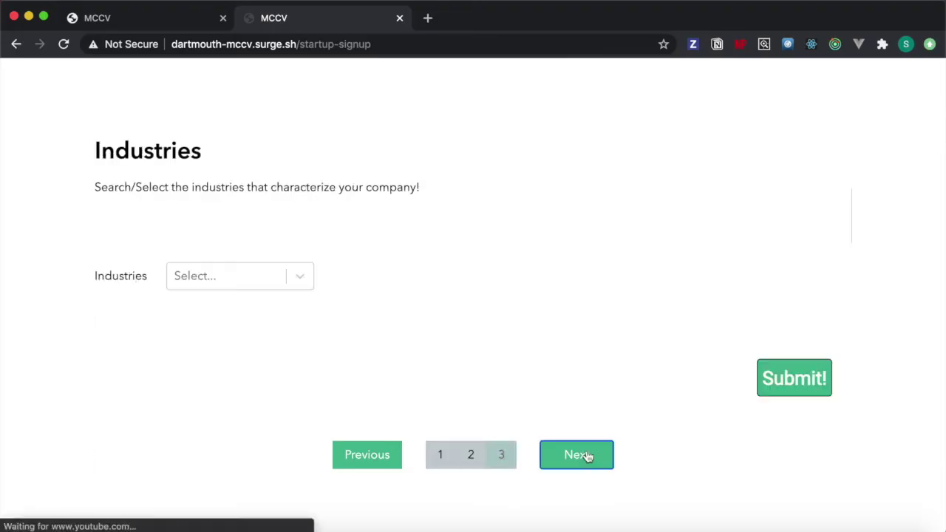
click(300, 277)
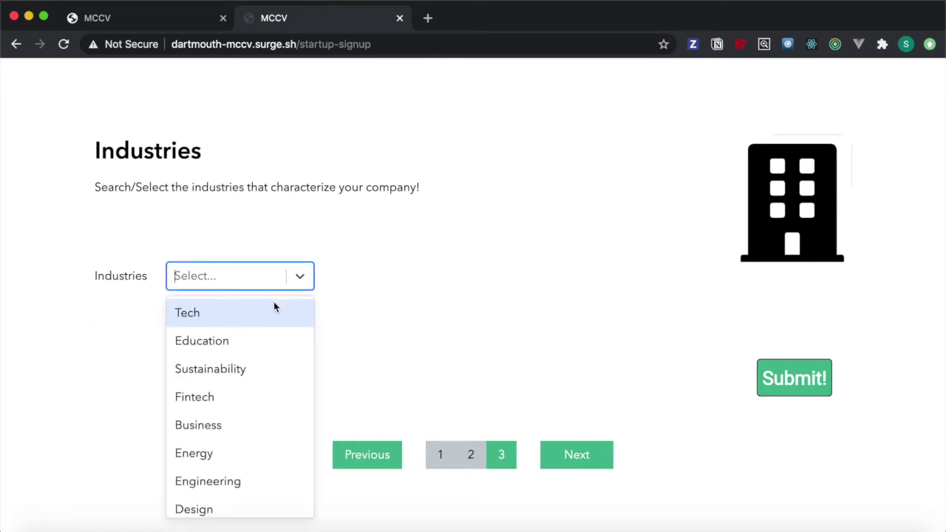
click(273, 307)
click(275, 279)
click(234, 426)
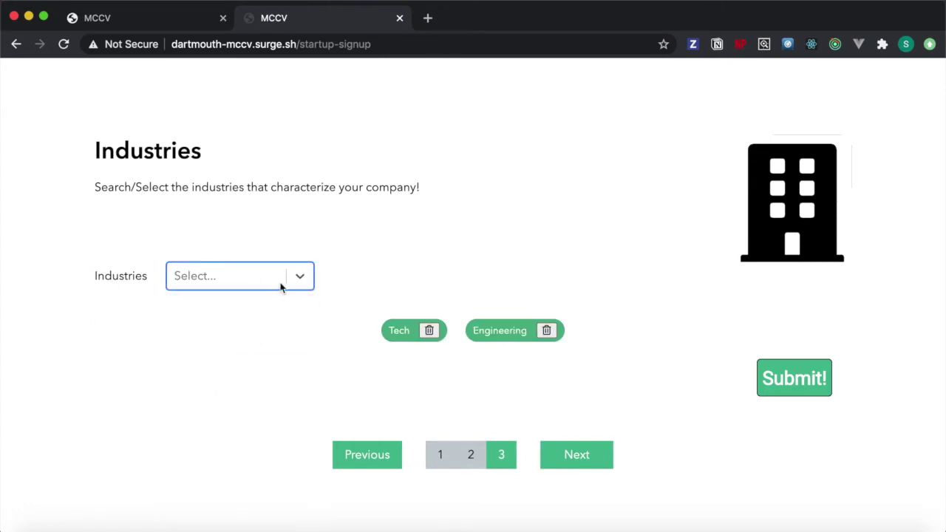
text(Social)
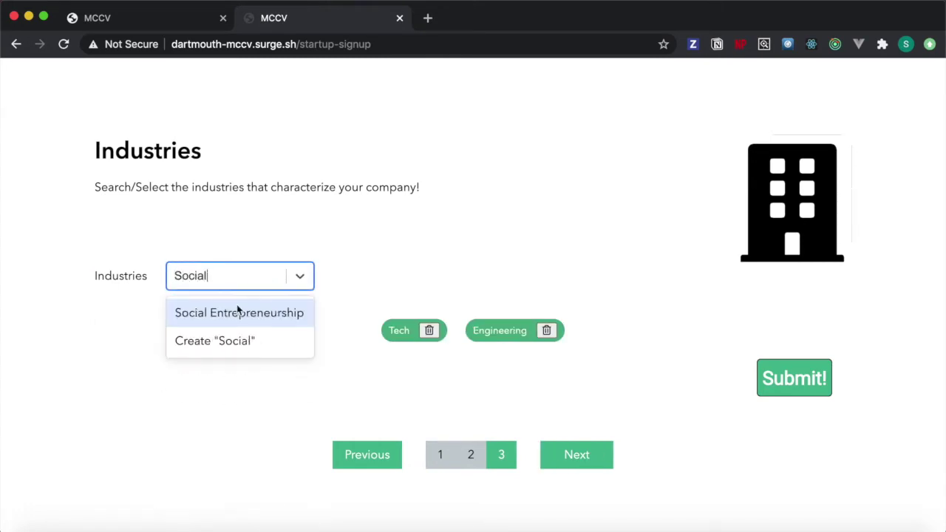
click(238, 311)
Step: Create a Land Management industry tag and submit the startup profile
click(217, 285)
text(Land)
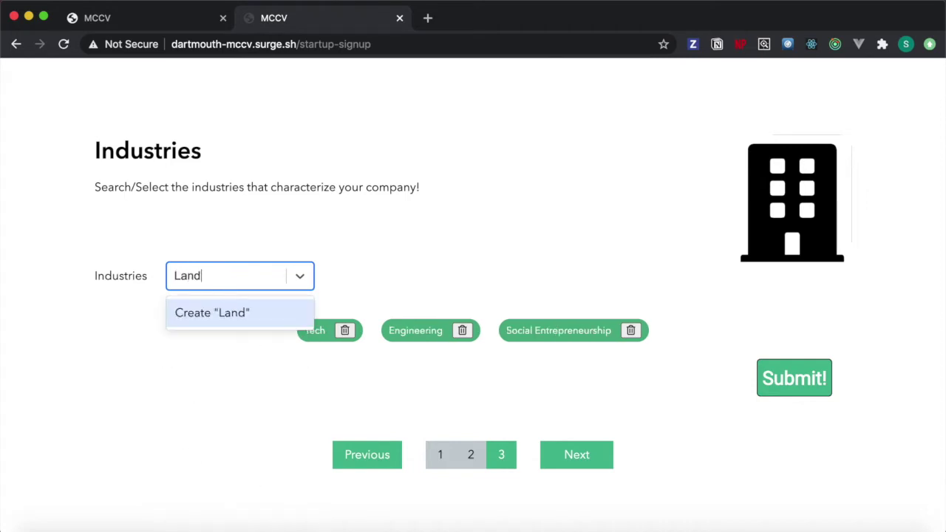
text( Management)
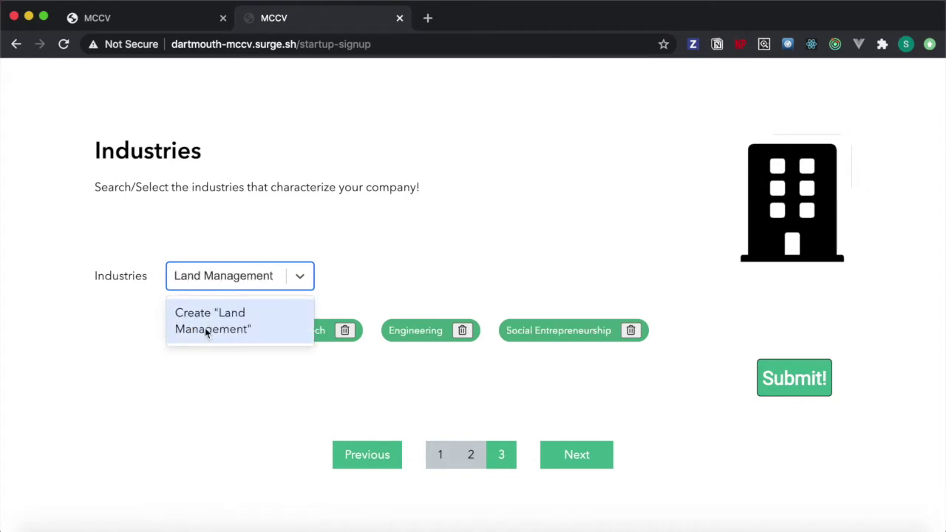
click(215, 310)
key(Tab)
click(813, 382)
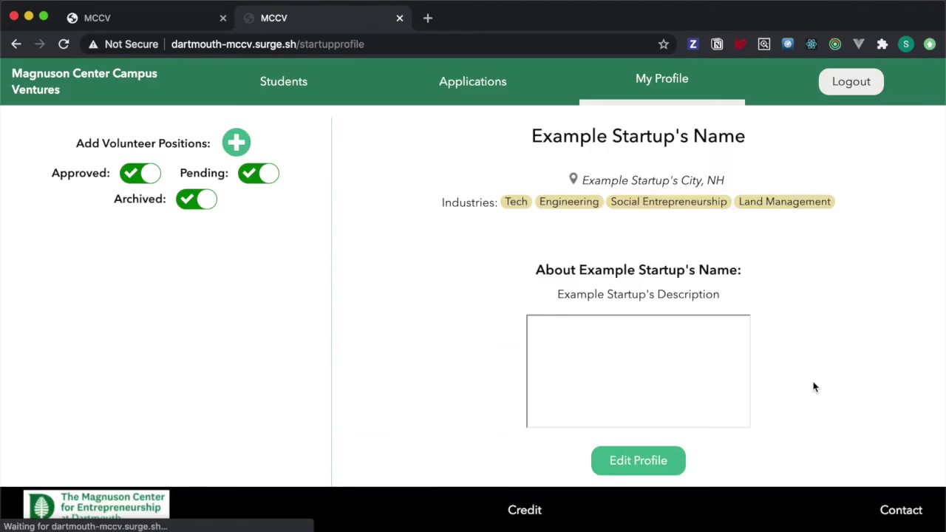
Step: Edit the startup profile and choose MagnusonLogo.jpg from the Desktop as its logo
scroll(813, 387, down, 1)
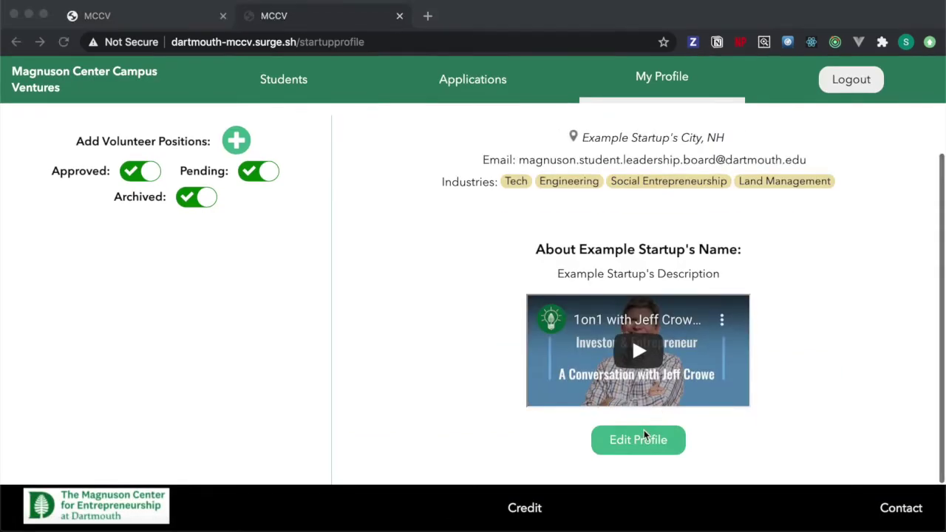
click(650, 442)
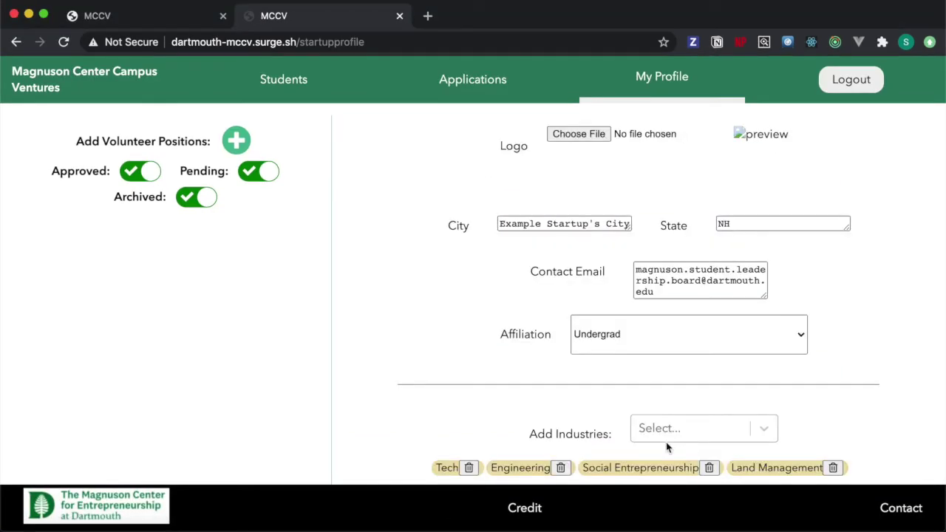
click(582, 136)
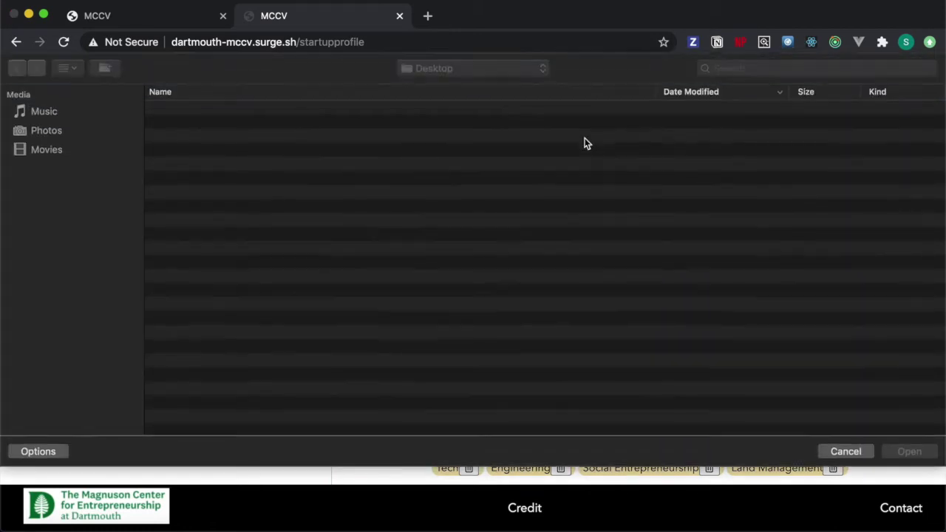
double_click(537, 109)
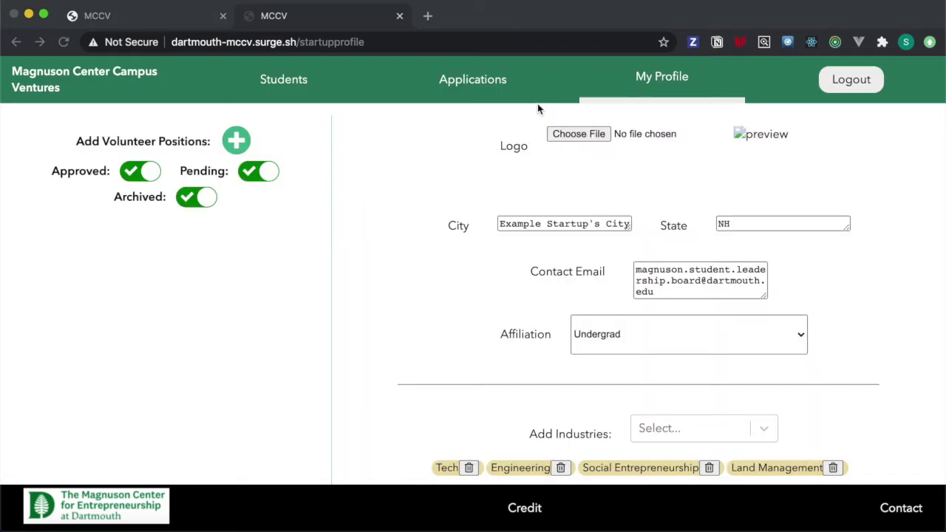
Step: Remove the Land Management industry and save the profile changes
scroll(803, 250, down, 1)
scroll(803, 244, down, 3)
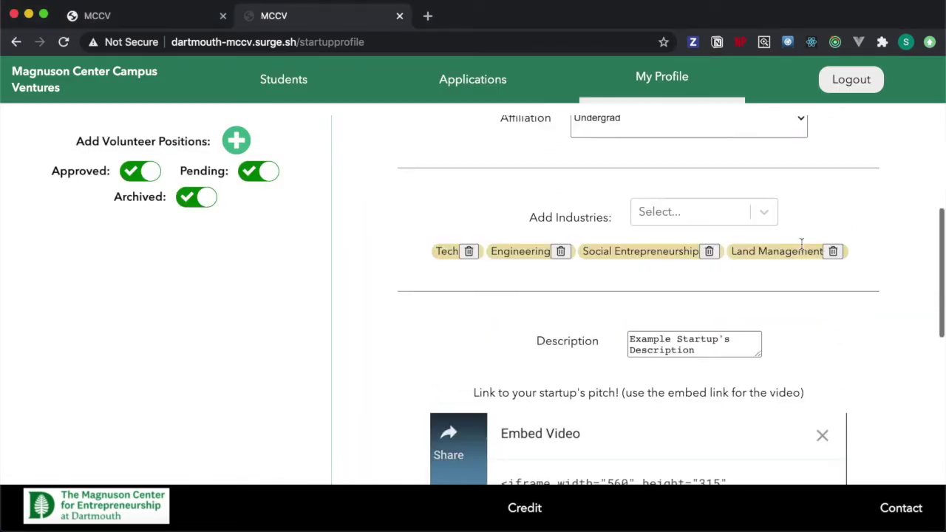
click(834, 252)
scroll(828, 336, down, 7)
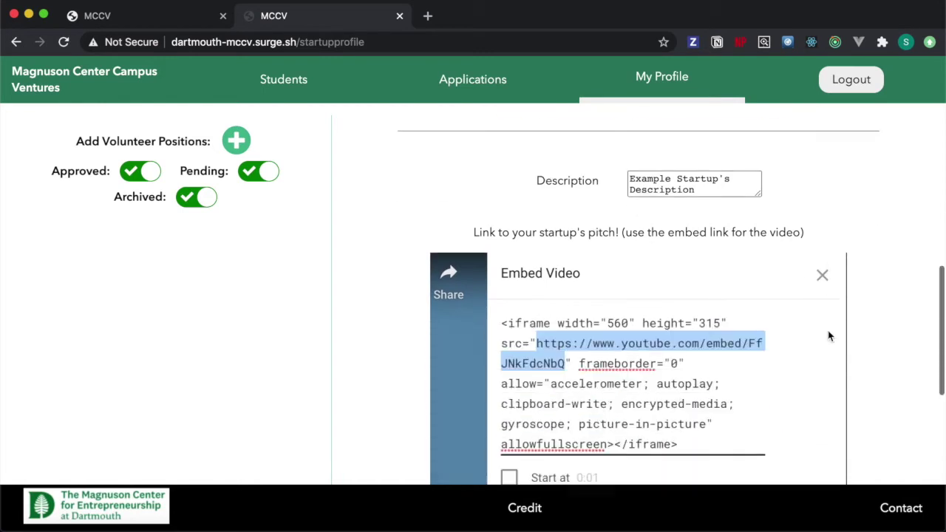
click(667, 440)
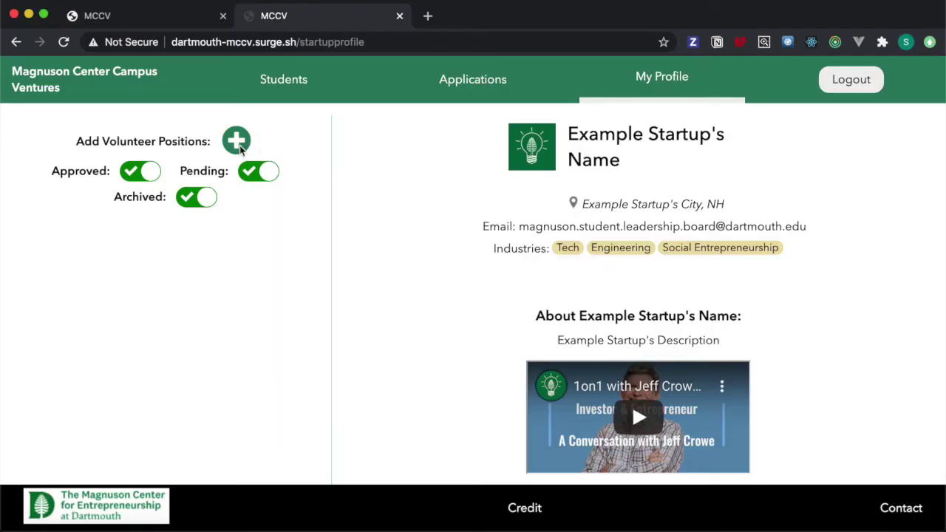
click(237, 141)
Step: Title the position 'Example Startup's Position', mark it virtual and in-person, located in Hanover, NH
click(473, 179)
text(Example)
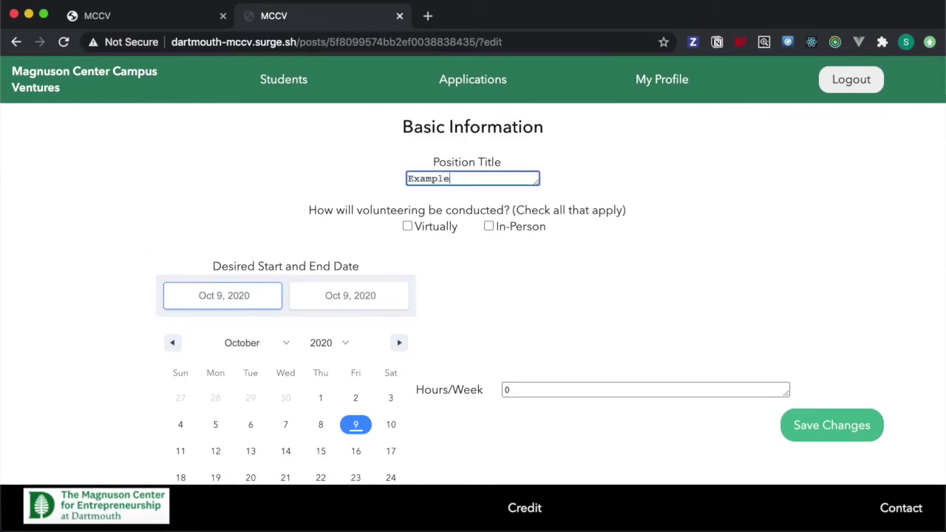
text( Startup's Position Title)
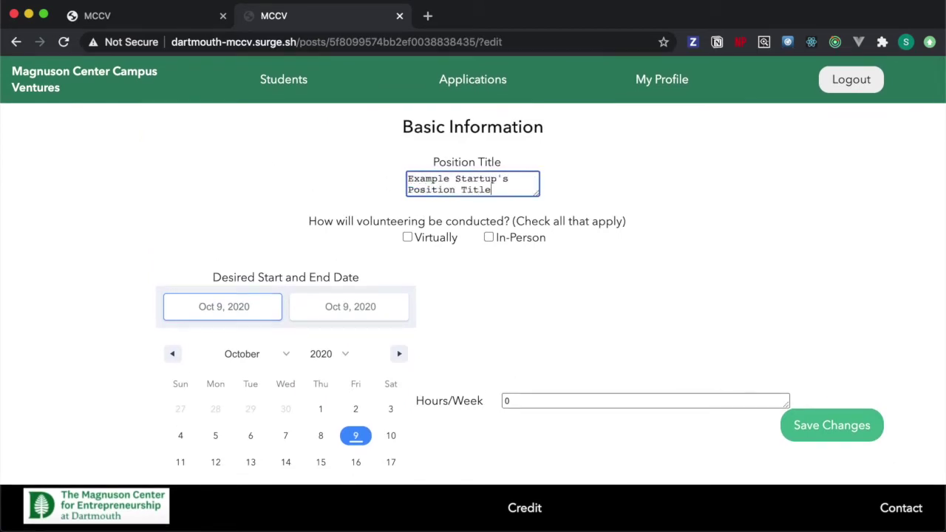
click(408, 238)
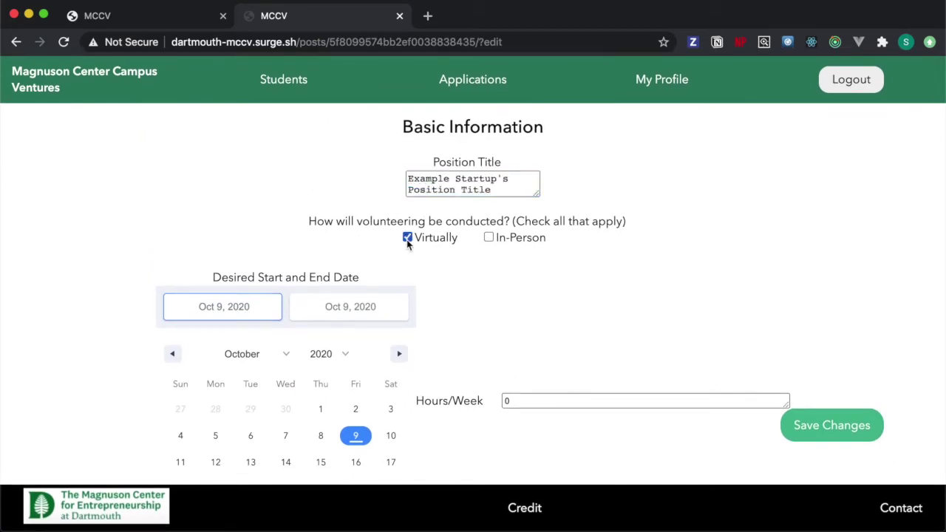
click(489, 237)
click(427, 280)
text(Hanover)
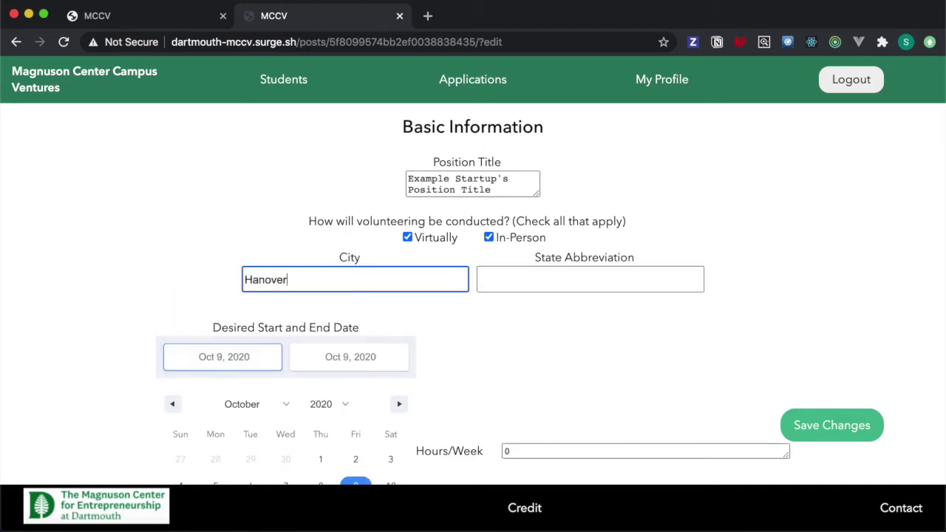
click(517, 279)
text(NH)
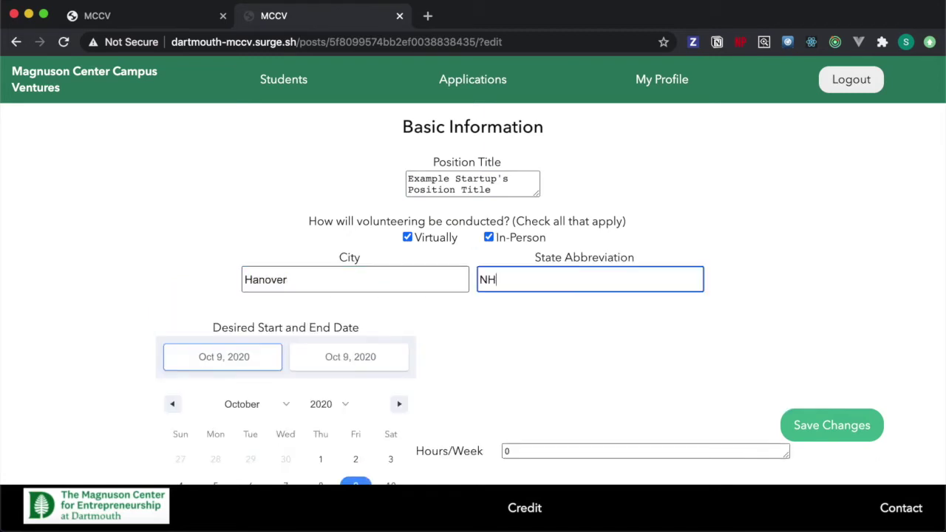
Step: Set the position dates to Nov 2 – Dec 7, 2020 with 10 hours per week
scroll(446, 383, down, 3)
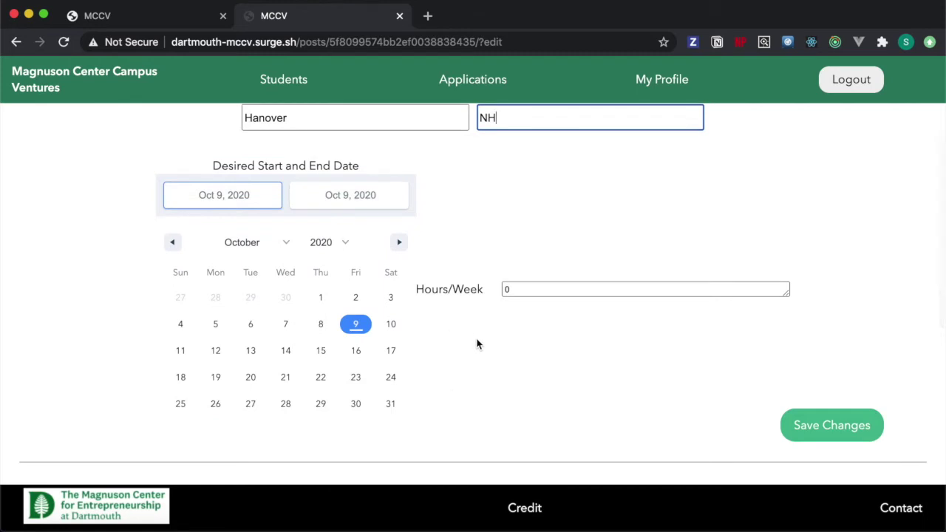
click(400, 243)
click(215, 297)
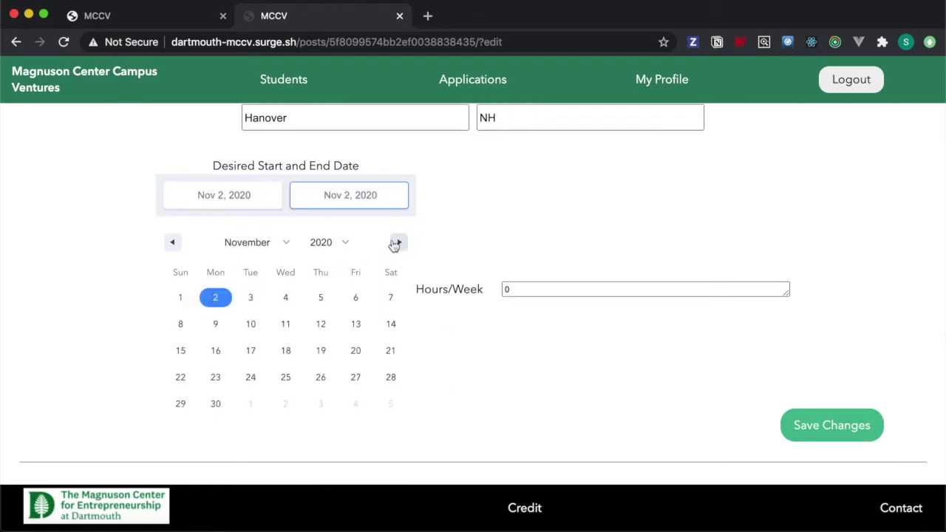
click(400, 243)
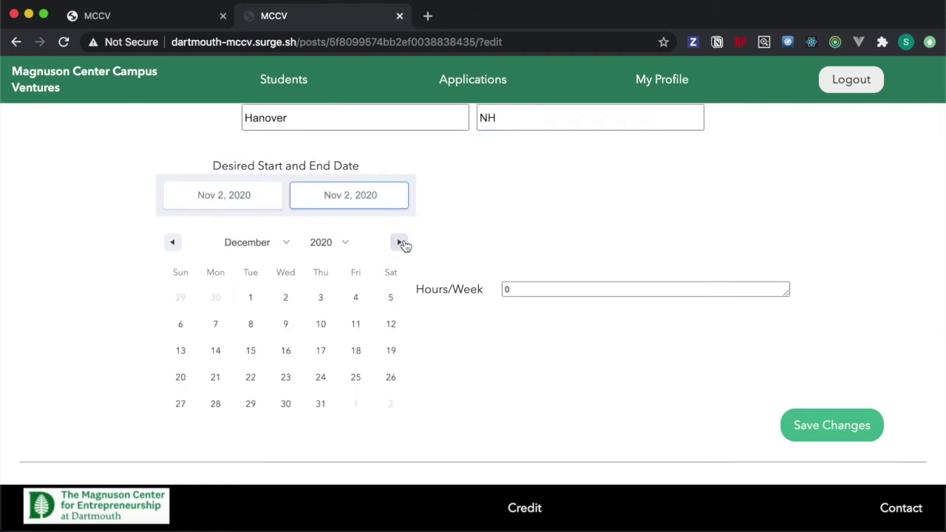
click(216, 327)
click(672, 294)
Step: Enter 'Example Startup's Position Description' and add Responsibility Number 1 and Responsibility Number 2
scroll(750, 350, down, 5)
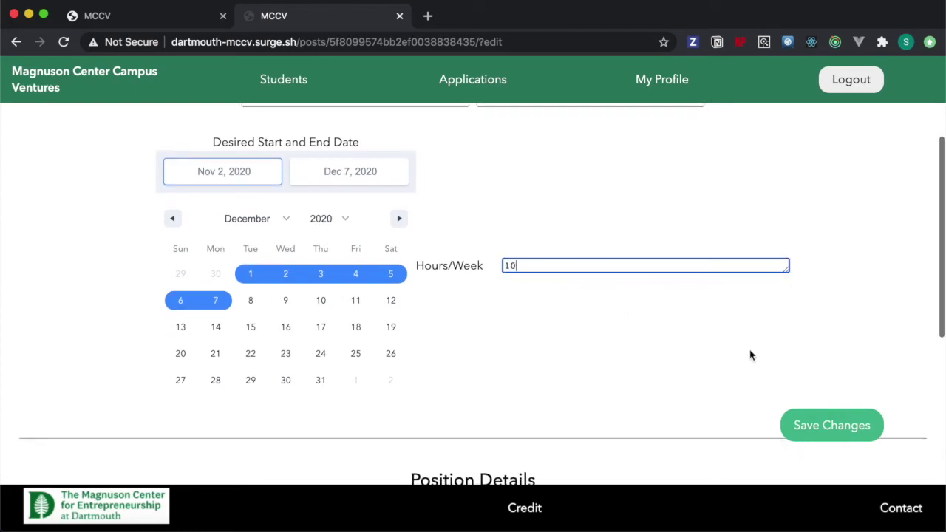
click(561, 252)
text(Example Startup's Position )
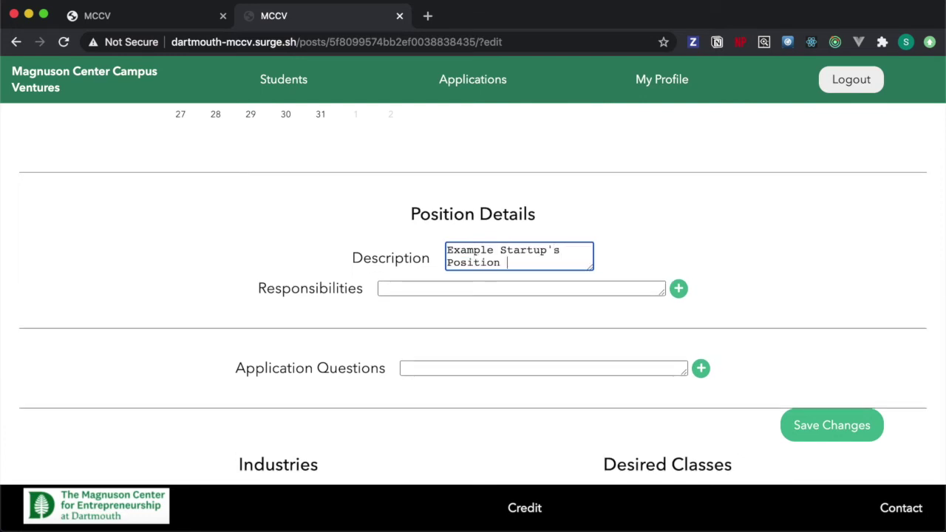
text(Description)
click(526, 289)
text(R)
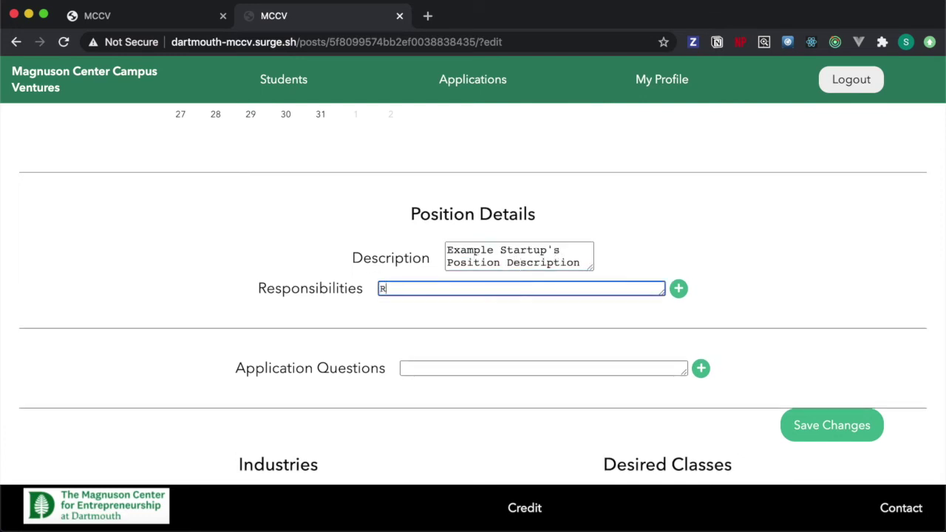
text(esponsibility Number)
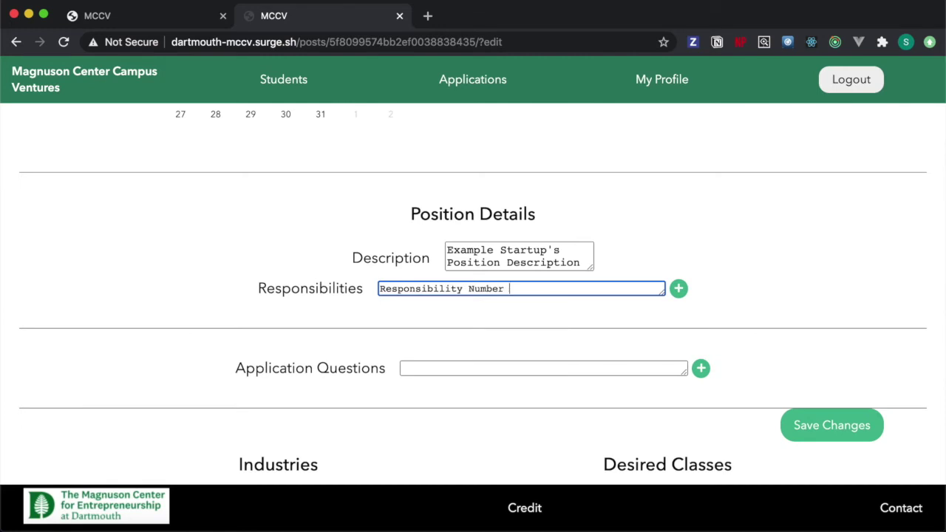
text(1)
click(679, 288)
drag(516, 288, 507, 288)
text(2)
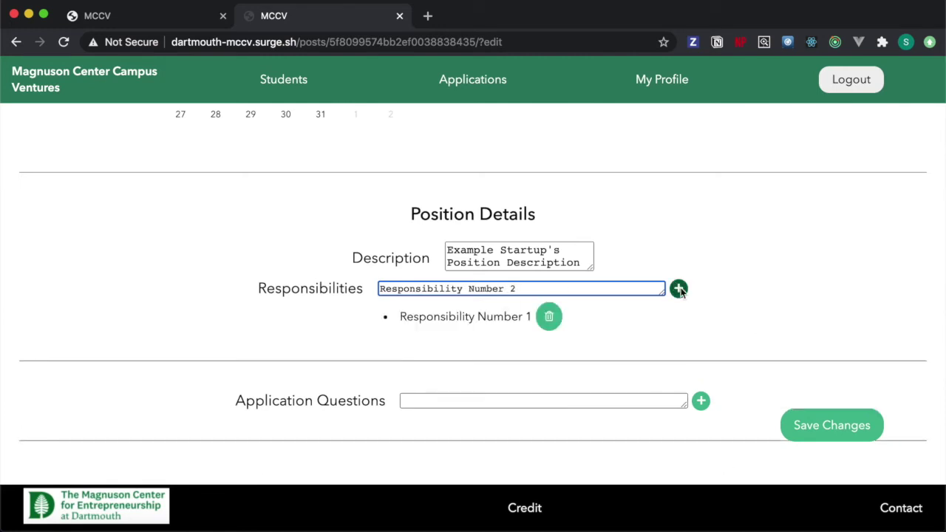
click(679, 288)
Step: Add the application question 'Why do you want to work for example startup?'
scroll(652, 333, down, 3)
click(607, 312)
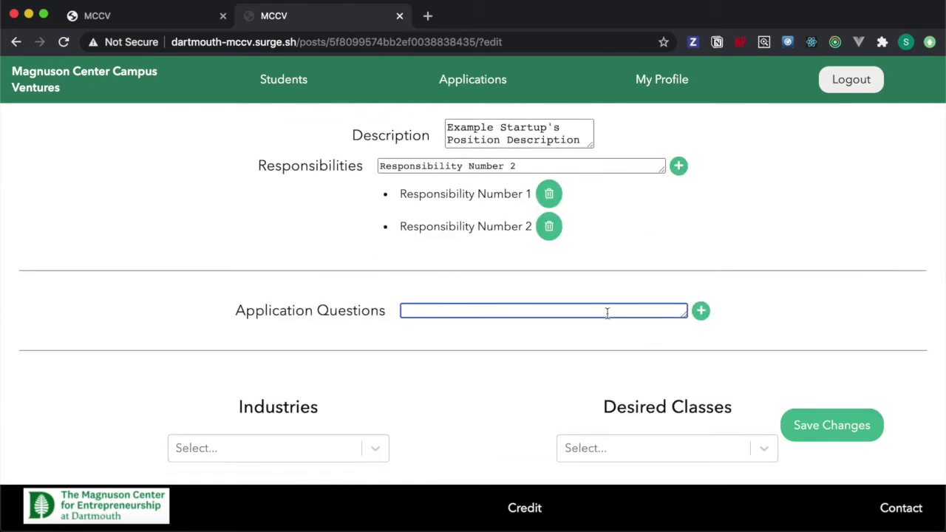
text(Why do you want towork for example startup?)
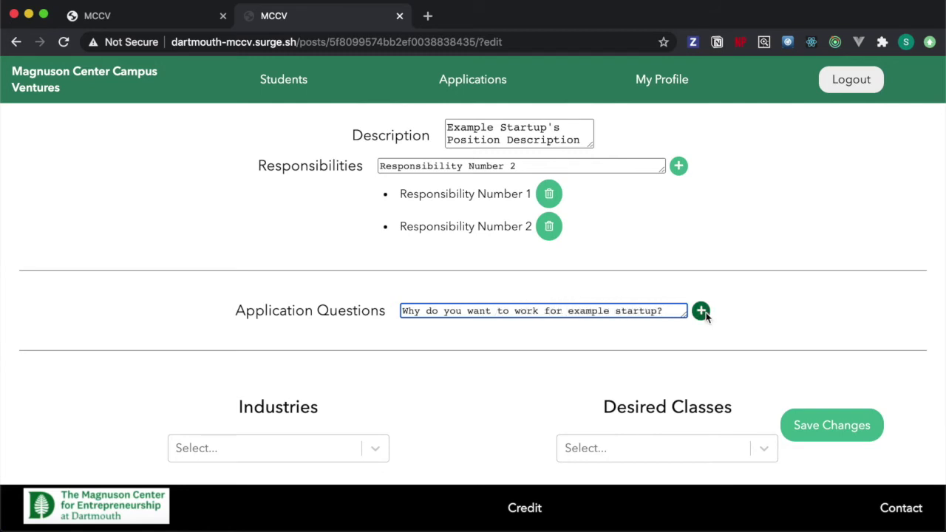
click(701, 310)
scroll(666, 312, down, 5)
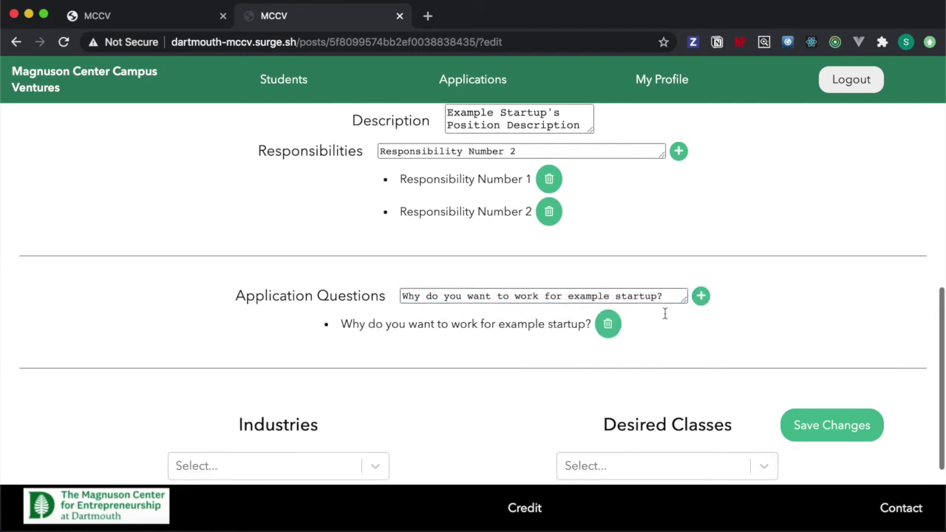
Step: Tag the position with Tech and Design industries and Python as a required skill
click(382, 331)
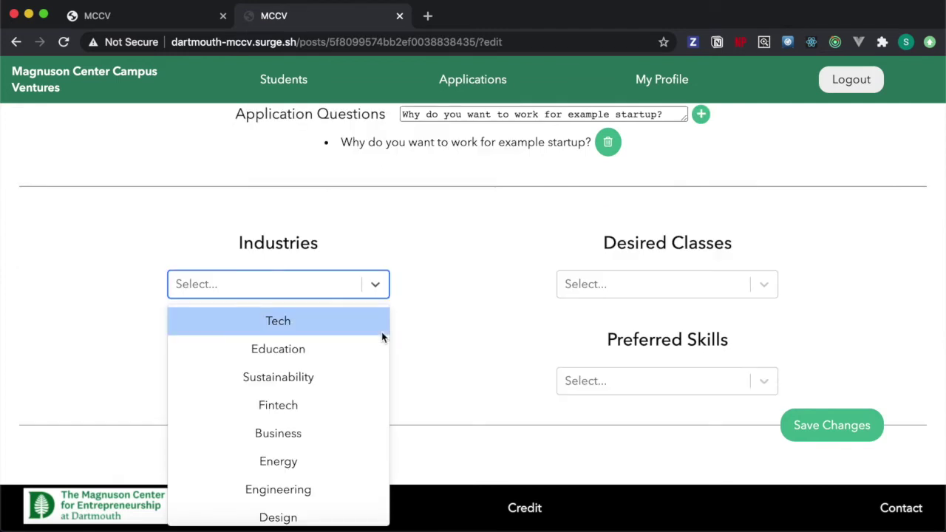
click(381, 332)
click(374, 312)
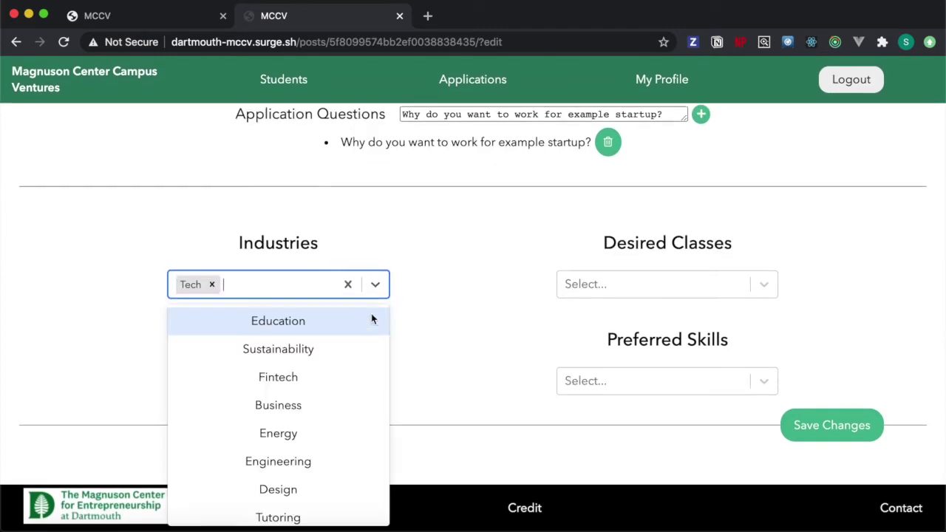
scroll(312, 443, down, 2)
click(297, 439)
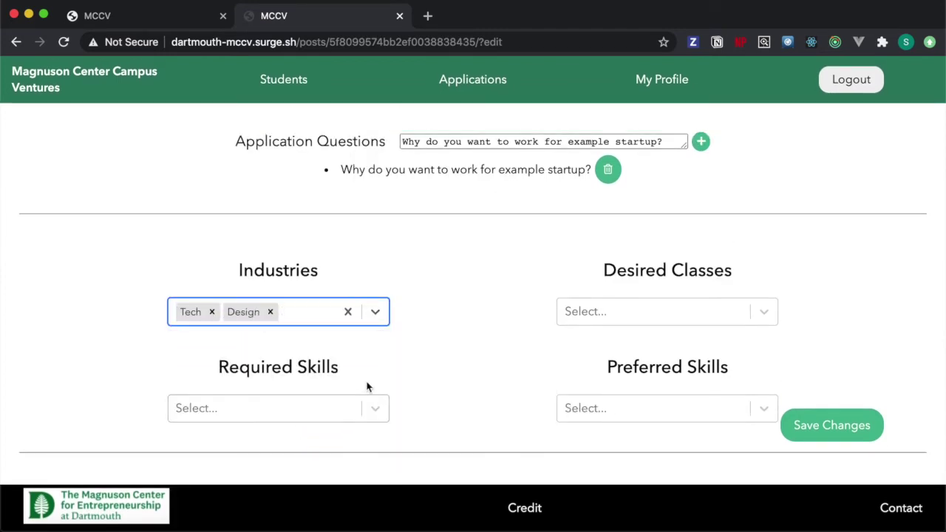
click(370, 404)
click(338, 463)
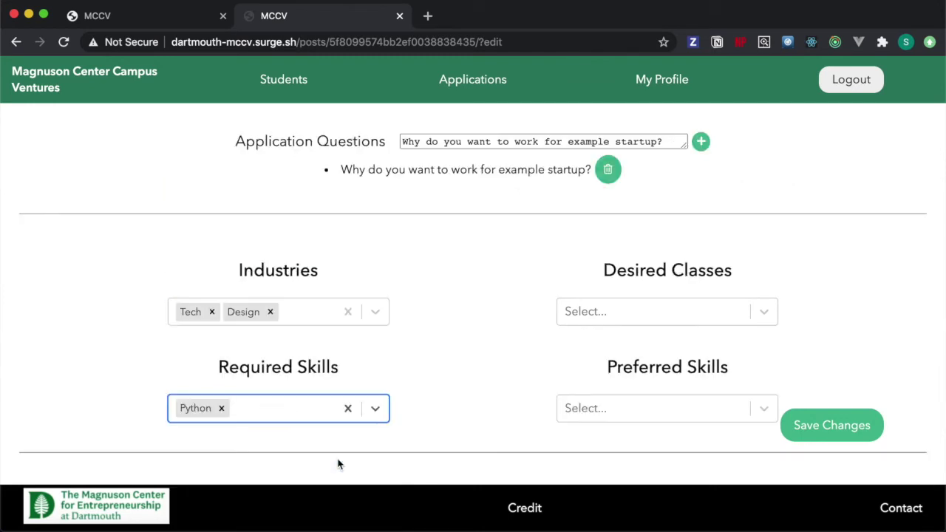
Step: Drop Design, add JavaScript, Full-Stack Web Development and React, then save the position
click(270, 311)
click(375, 408)
click(342, 377)
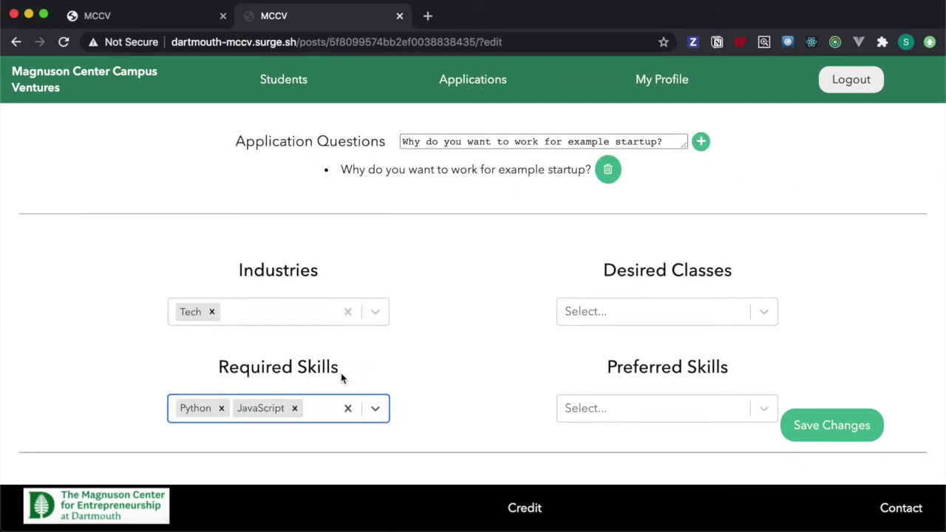
click(767, 315)
click(744, 349)
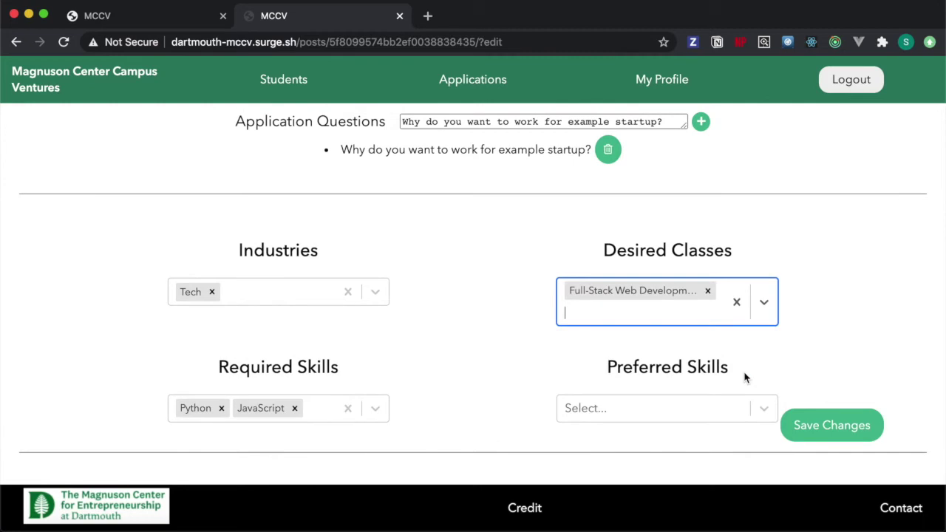
click(752, 413)
click(733, 333)
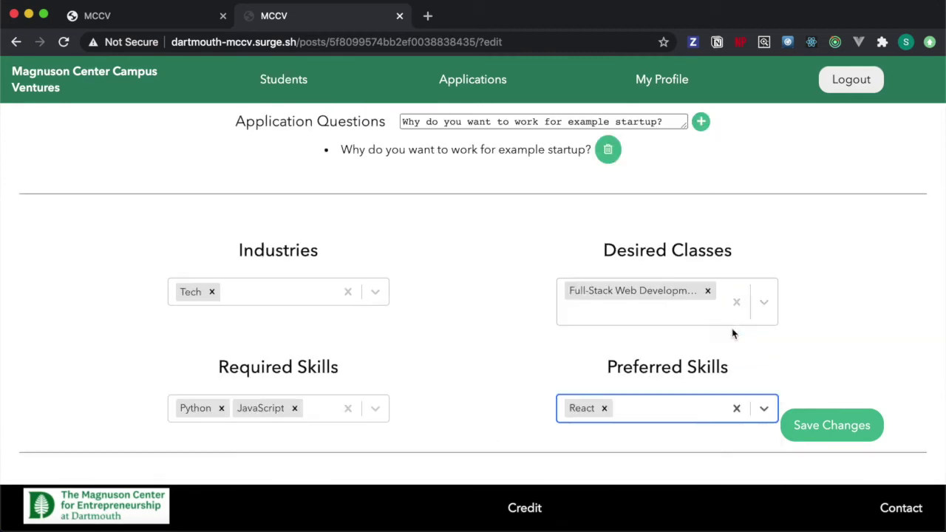
click(846, 427)
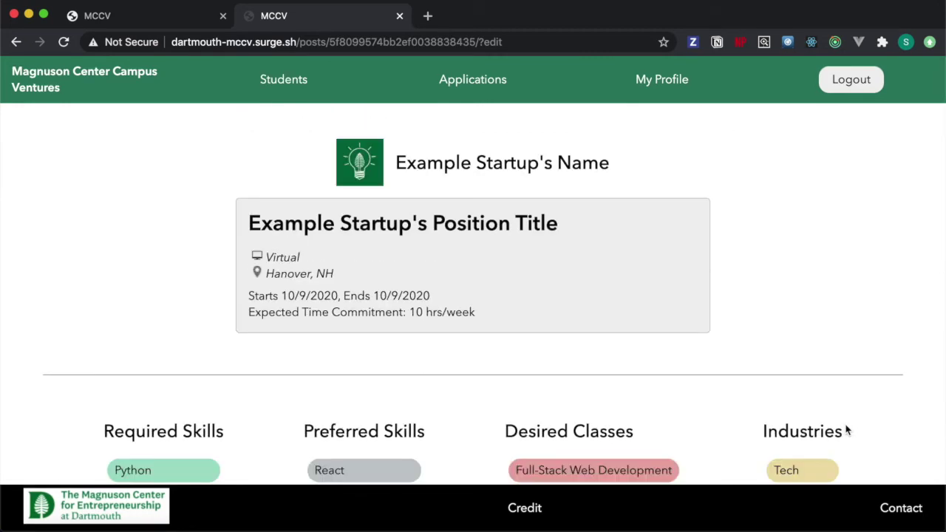
Step: Open the position's detail page from the profile and scroll down to its Live status
scroll(847, 431, down, 5)
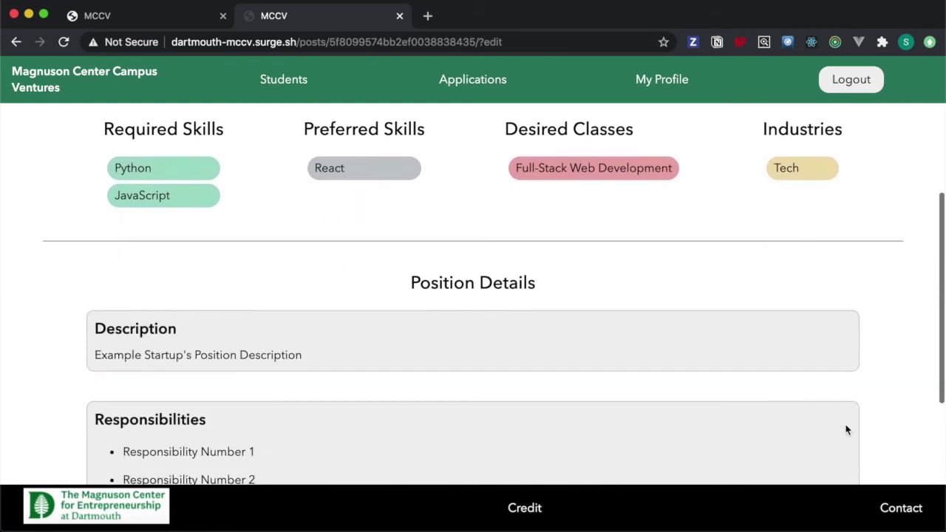
scroll(846, 431, down, 3)
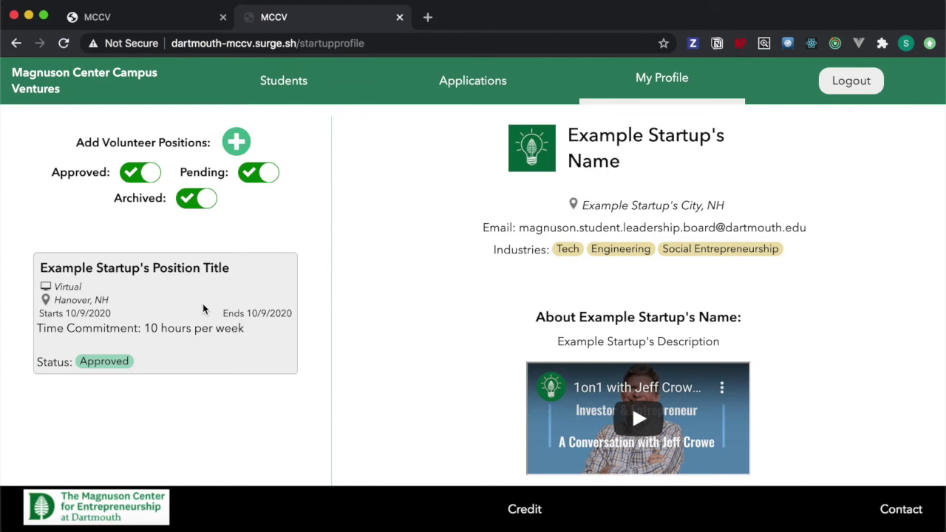
click(224, 310)
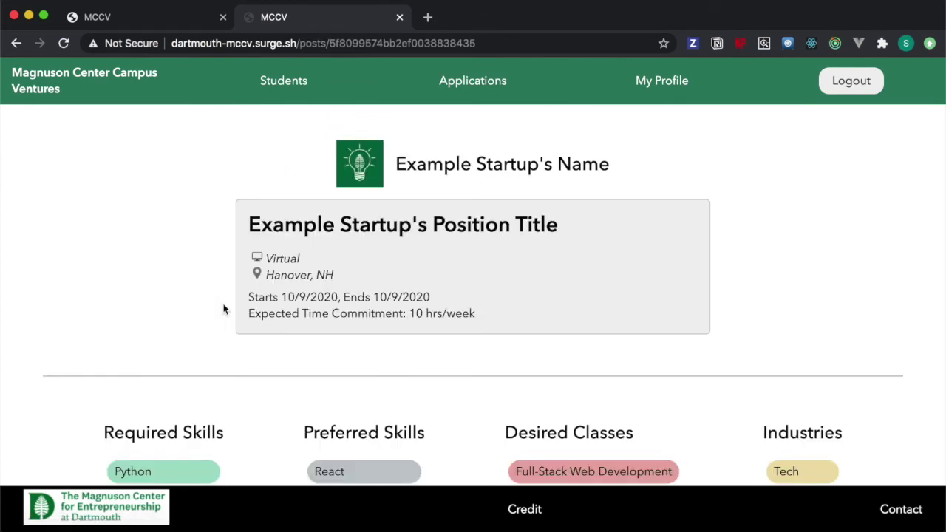
scroll(223, 310, down, 10)
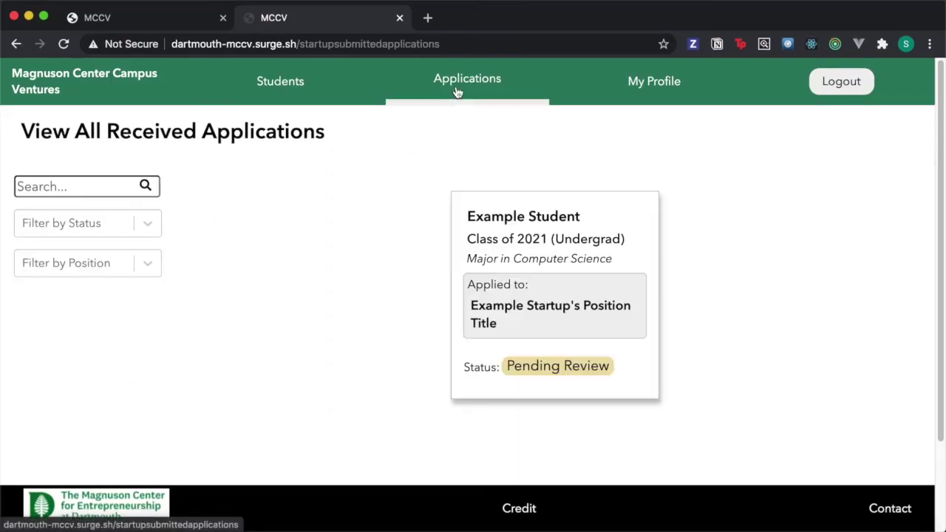
Step: Open the student's application, approve it, and confirm the approval
click(516, 219)
scroll(516, 220, down, 5)
scroll(516, 219, down, 4)
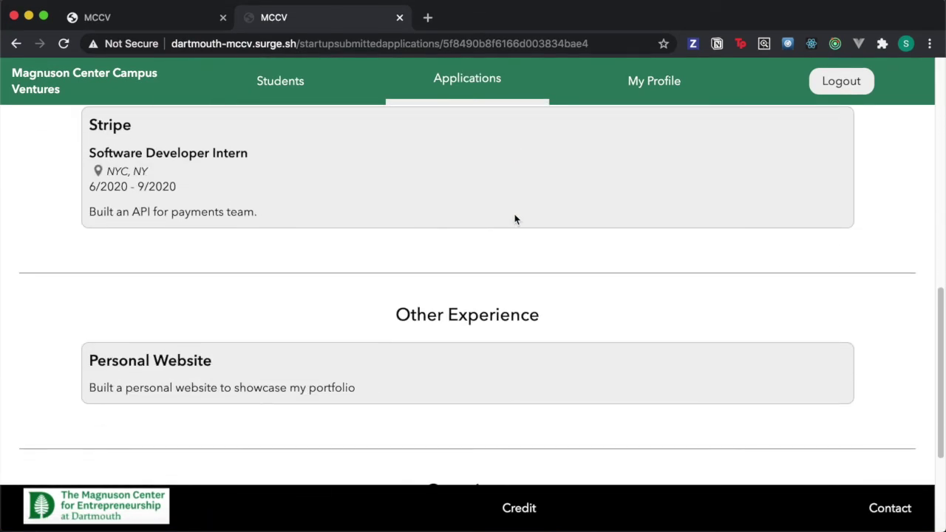
scroll(515, 218, down, 3)
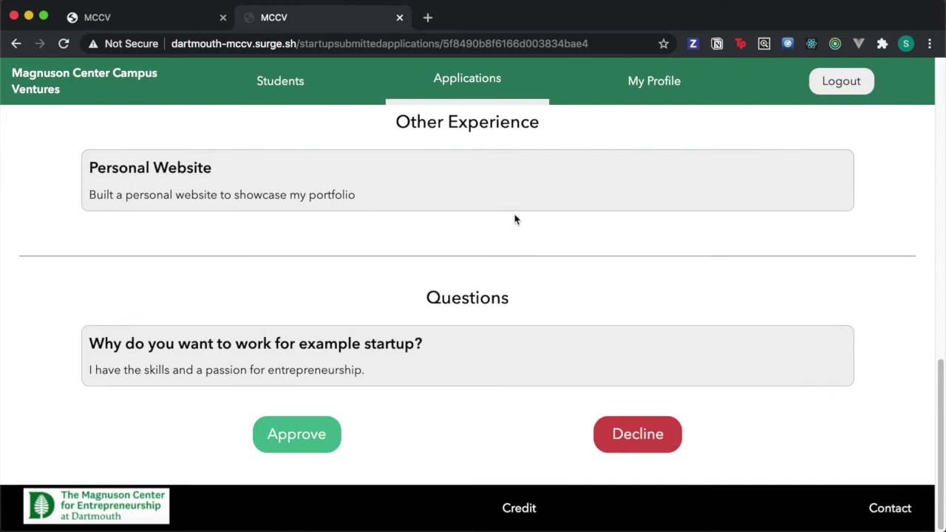
click(281, 442)
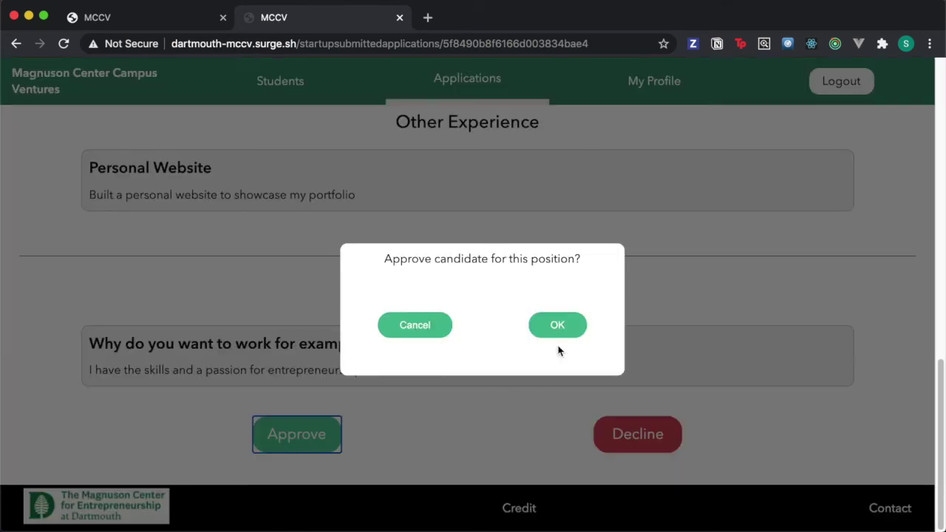
click(561, 329)
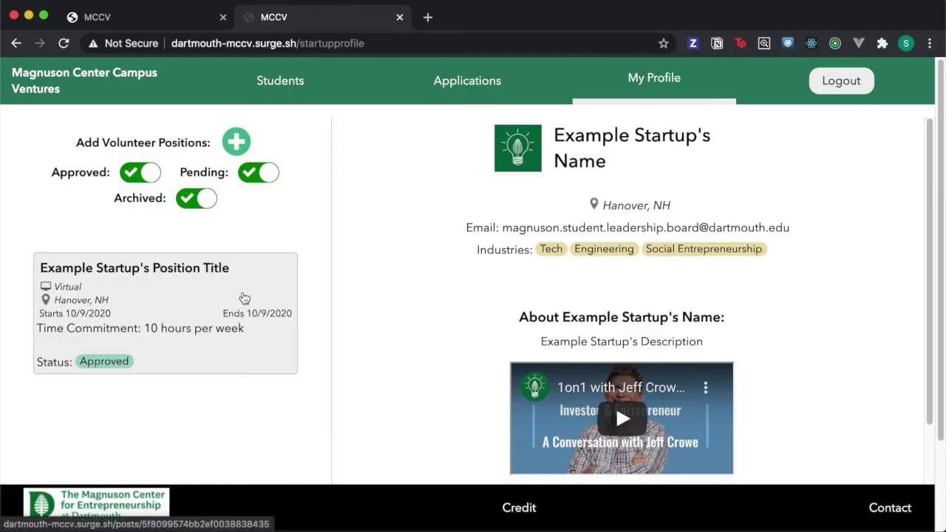
Step: Archive the volunteer position, marking it as filled by the platform's demo student
click(244, 297)
scroll(244, 297, down, 10)
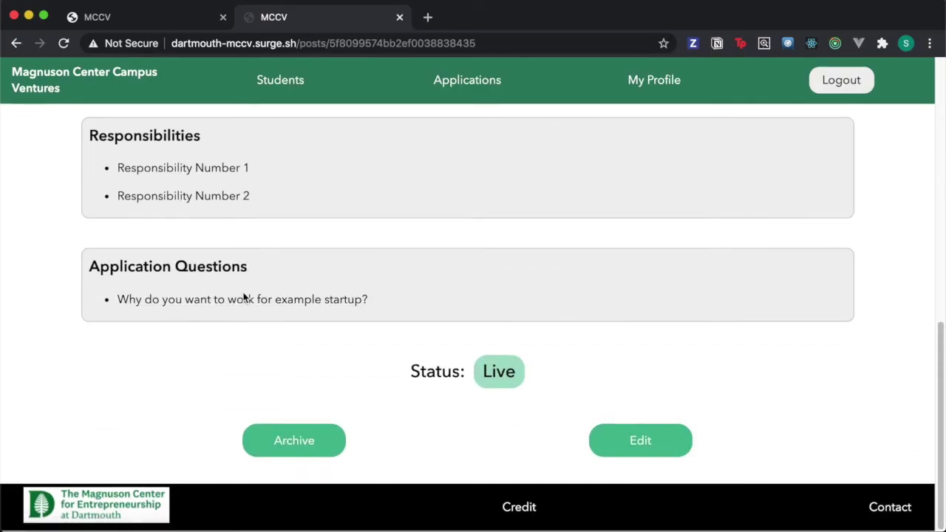
click(311, 441)
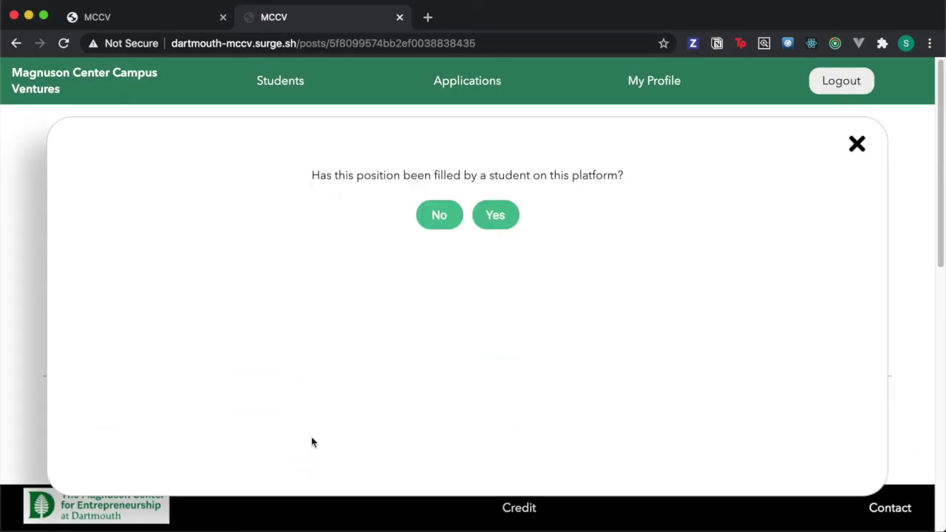
click(500, 217)
click(486, 291)
click(481, 333)
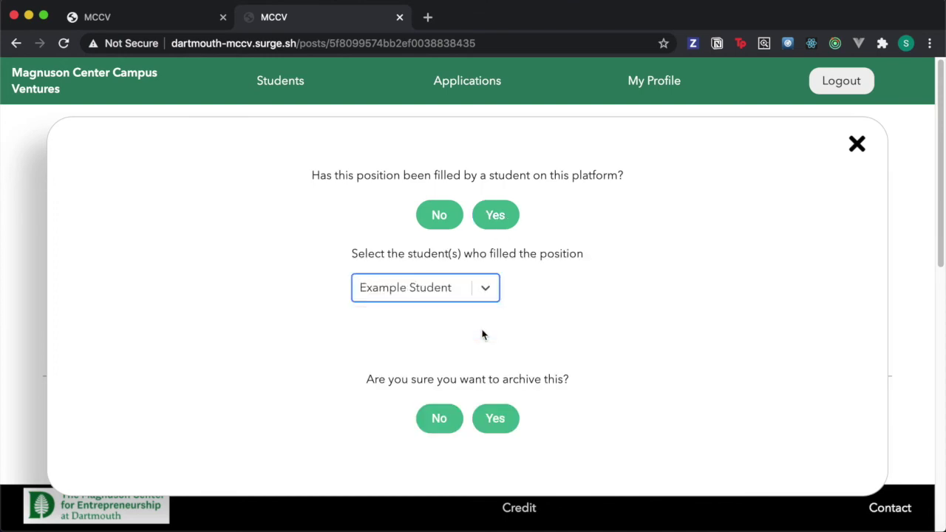
click(495, 420)
Step: Go back to the startup profile, where the position card shows Archived
scroll(497, 423, down, 6)
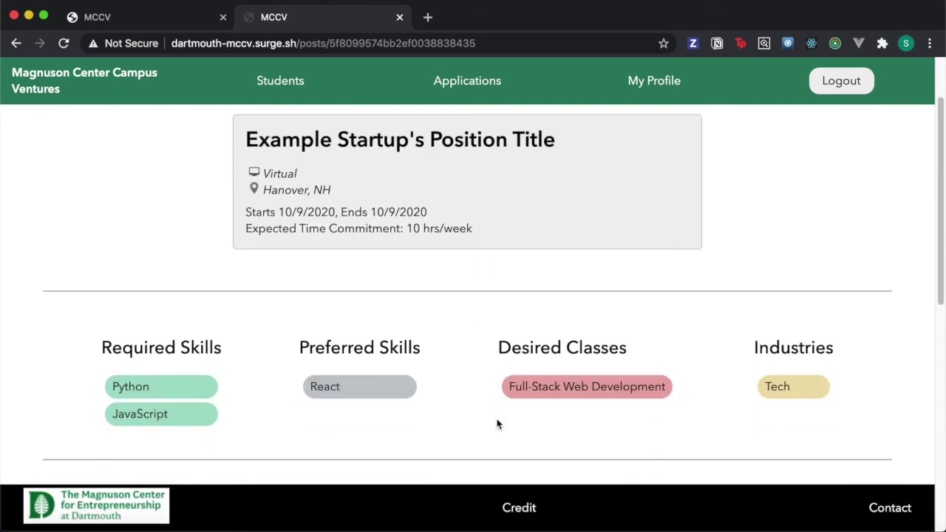
scroll(498, 423, down, 3)
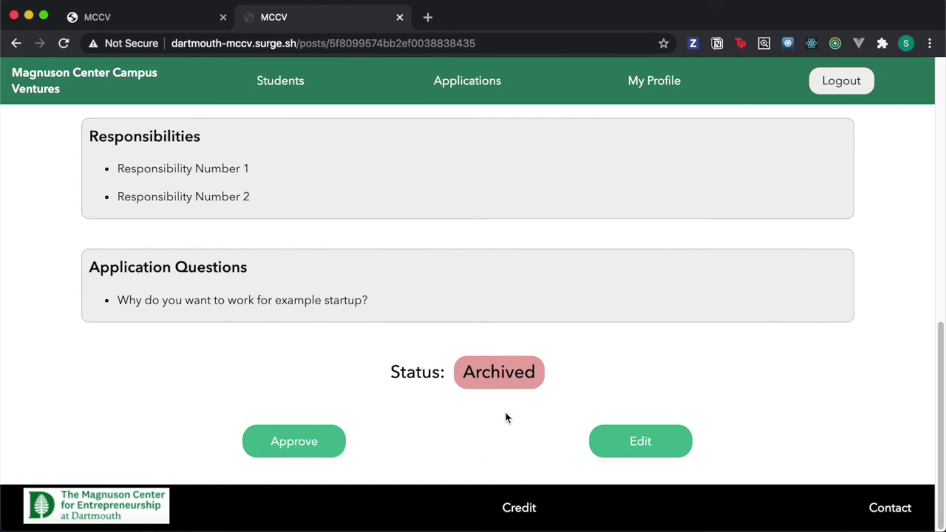
click(584, 92)
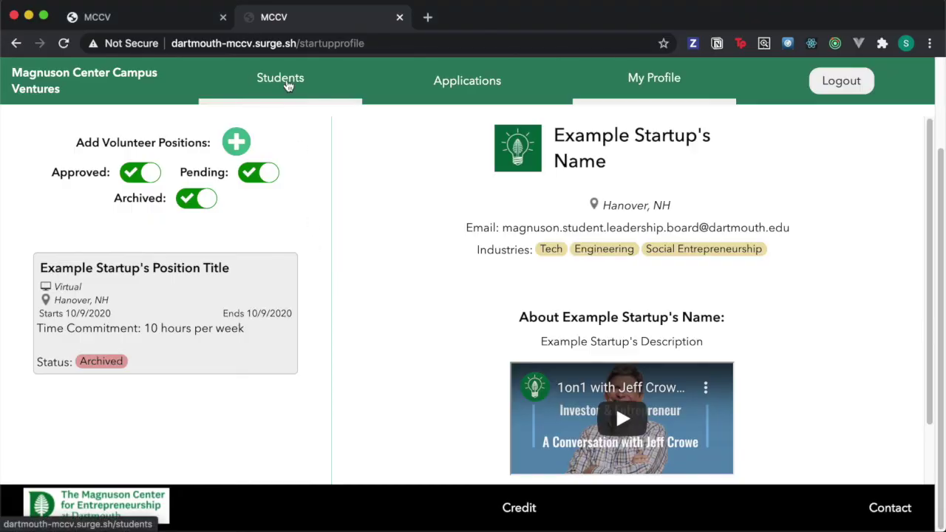
Step: List recommended students filtered to the Software industry and Python skill
click(288, 85)
scroll(281, 127, up, 3)
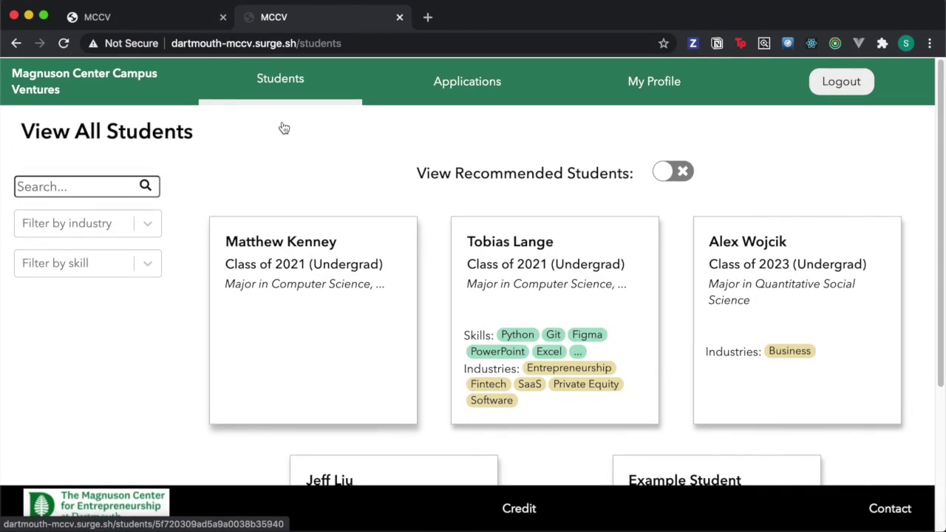
click(657, 178)
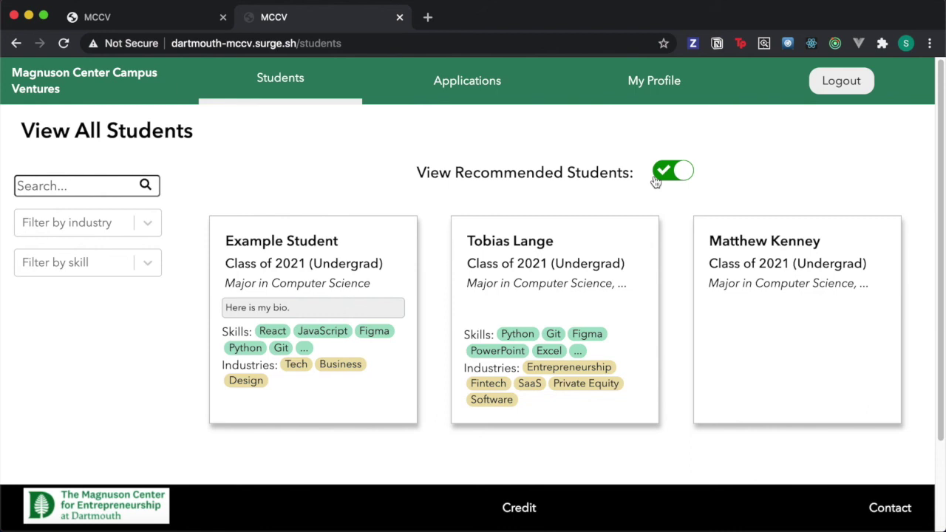
click(98, 221)
text(Sof)
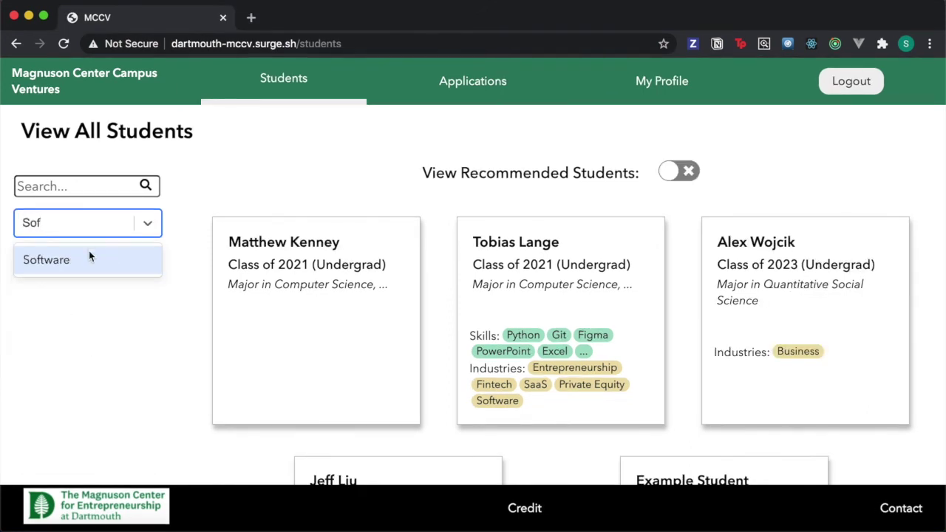
click(88, 252)
click(89, 266)
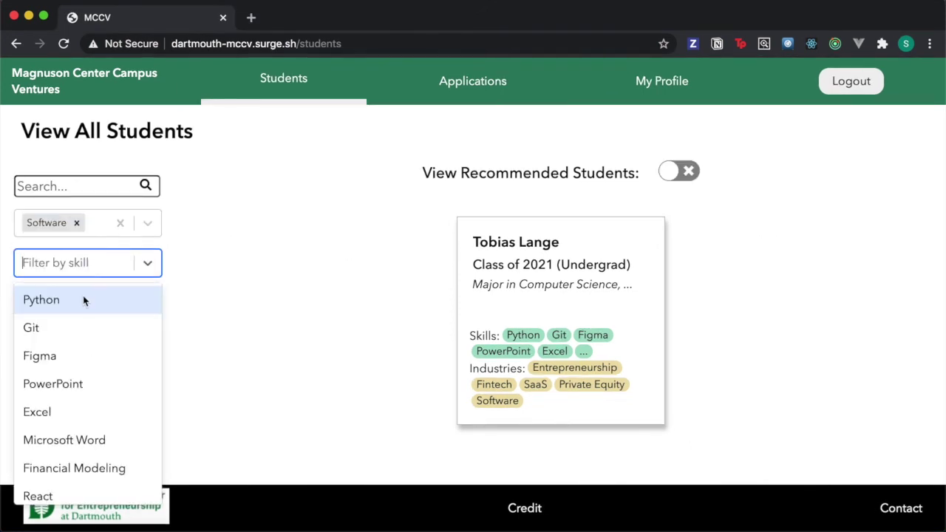
click(83, 301)
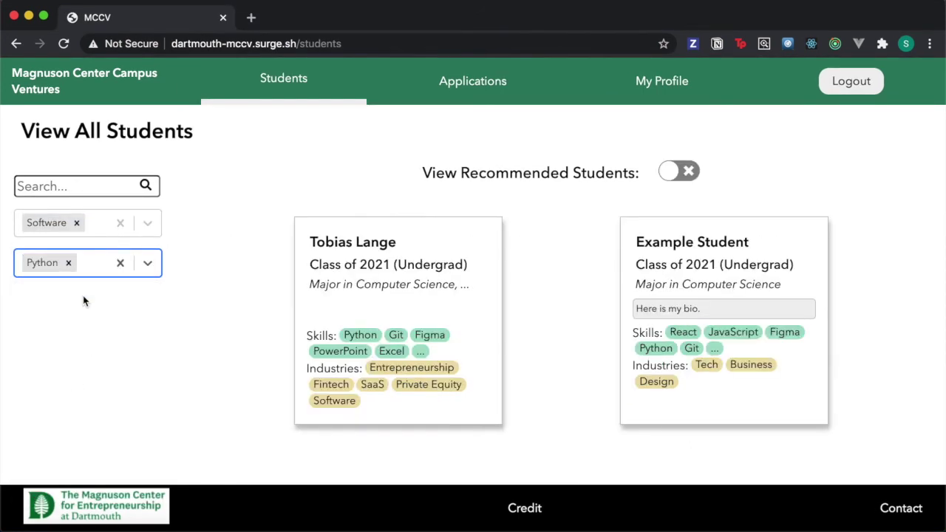
Step: Open the demo student's full profile and review their work experience
click(671, 276)
scroll(340, 294, down, 5)
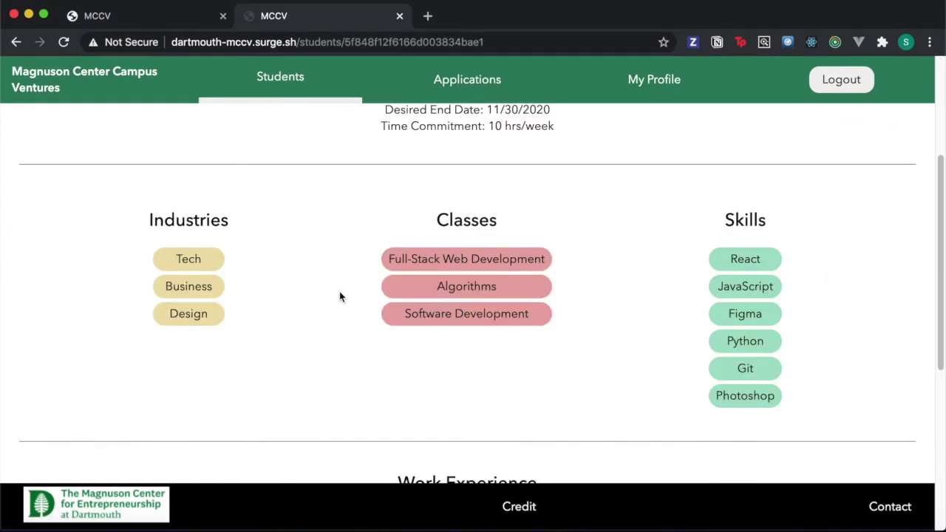
scroll(340, 292, down, 2)
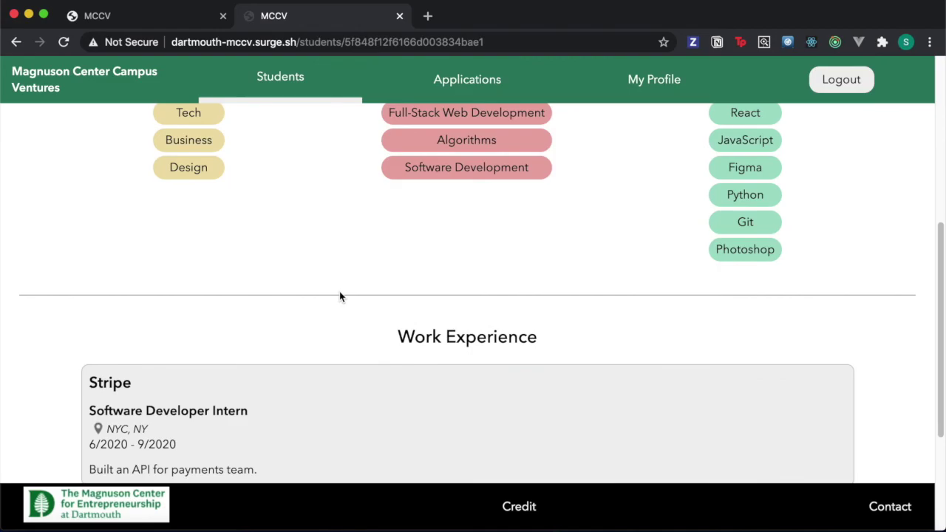